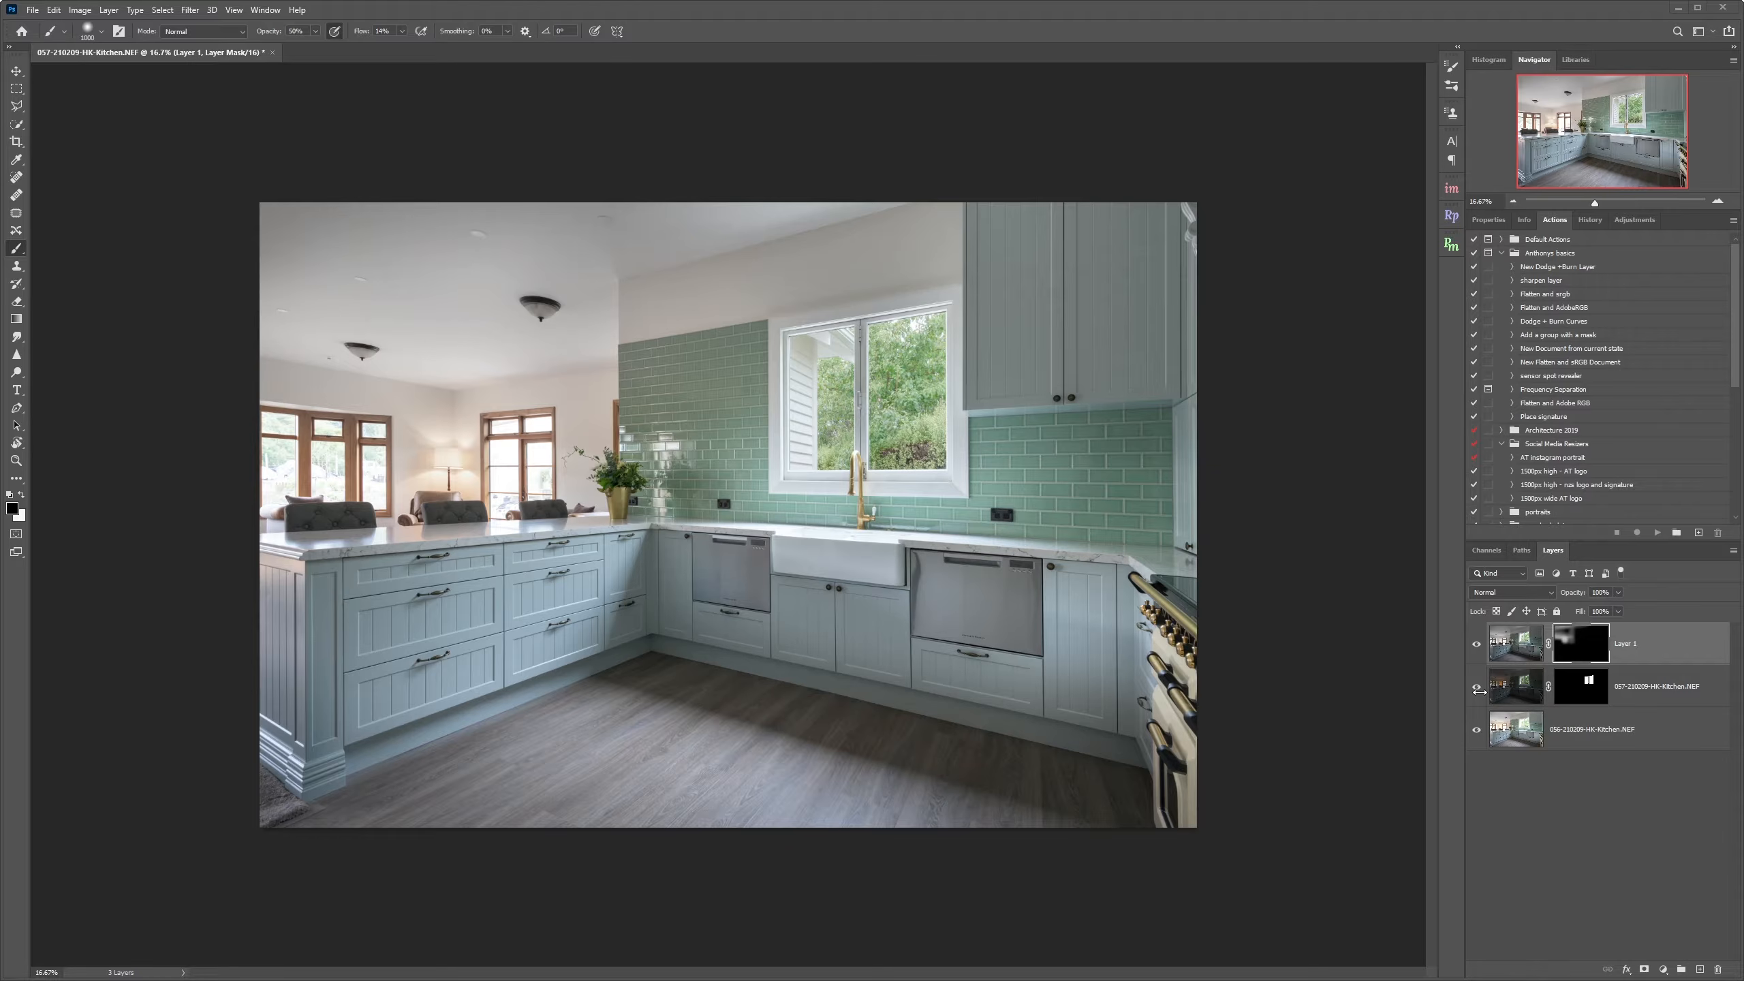
# Toggle the visibility of Layer 1 and the 057 exposure layer to compare the blended result.
pyautogui.click(1476, 643)
pyautogui.click(1476, 686)
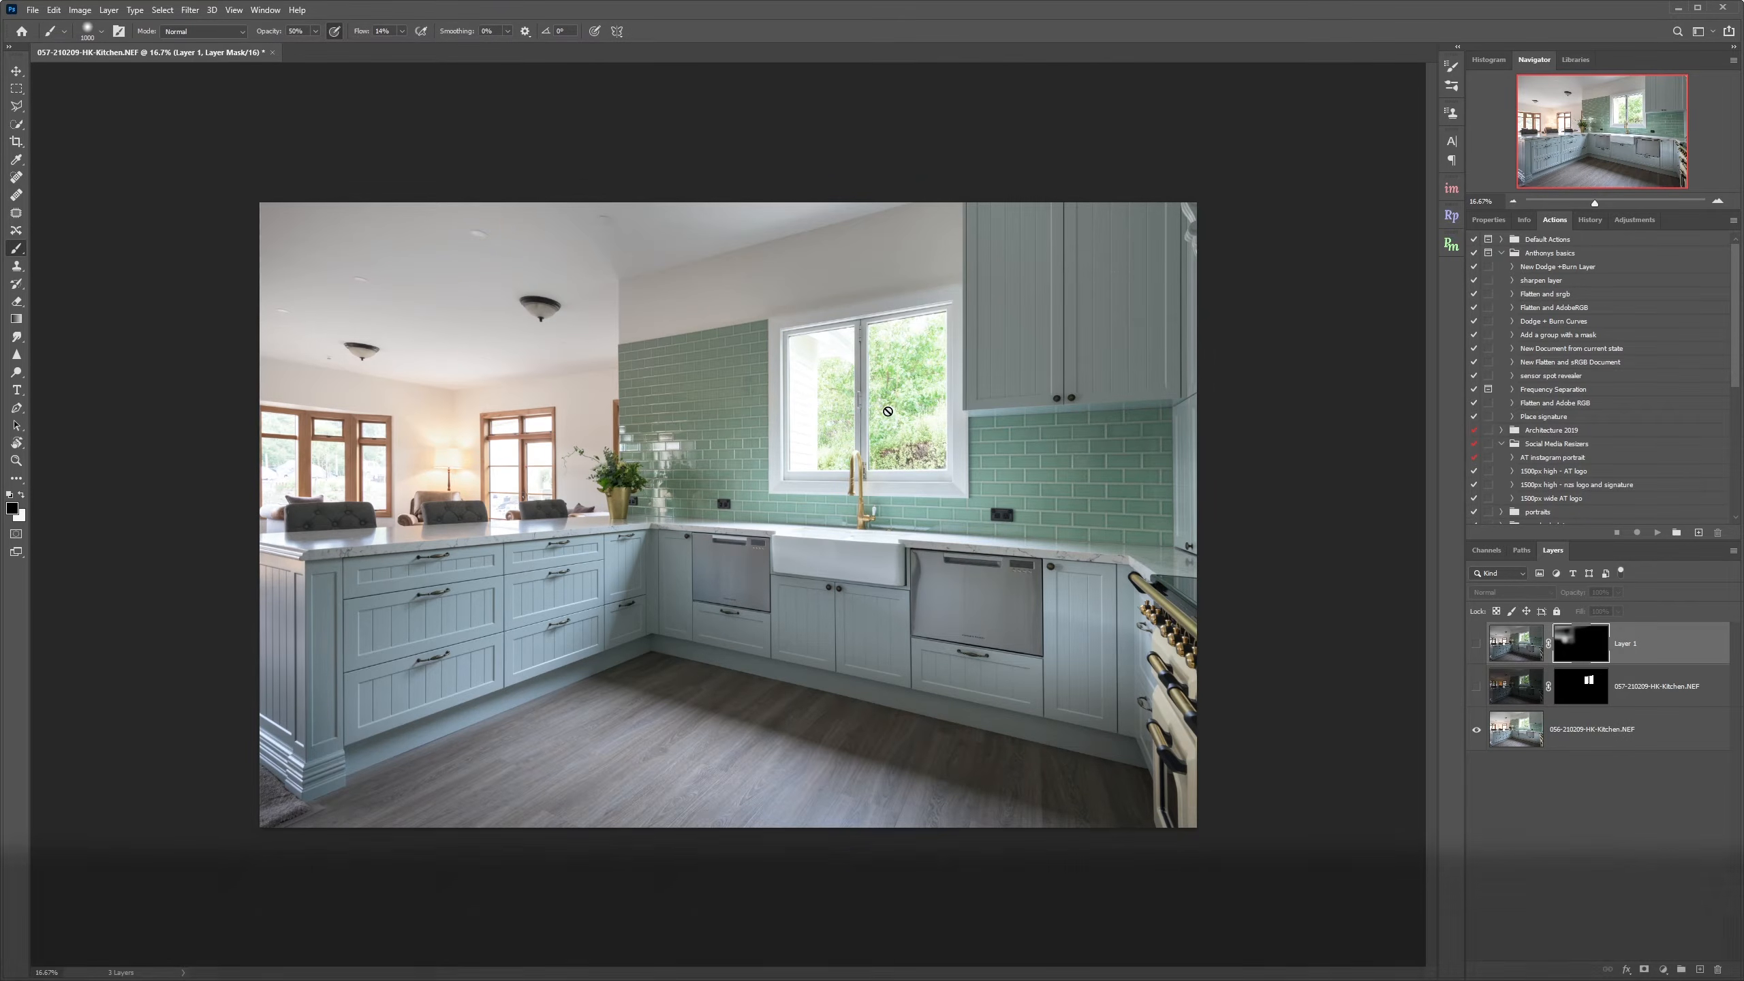
pyautogui.click(1476, 689)
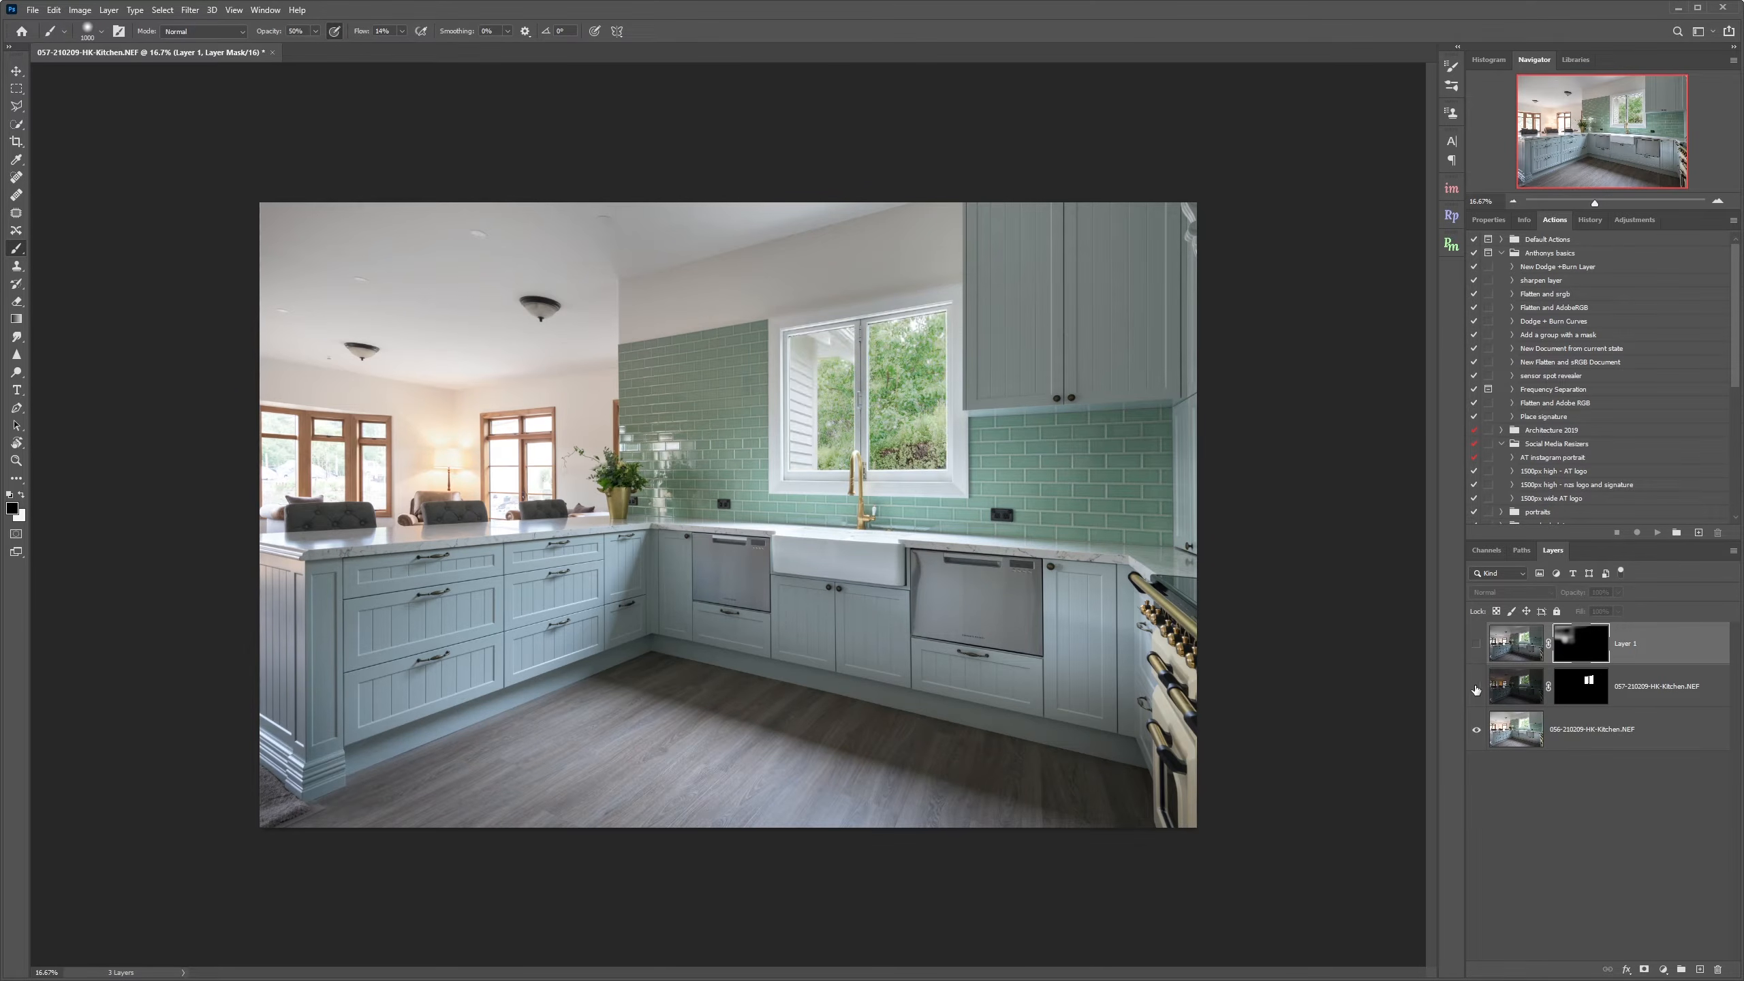
pyautogui.click(1476, 689)
# Select the 057 exposure layer, show it, and set its opacity to 50%.
pyautogui.click(1518, 689)
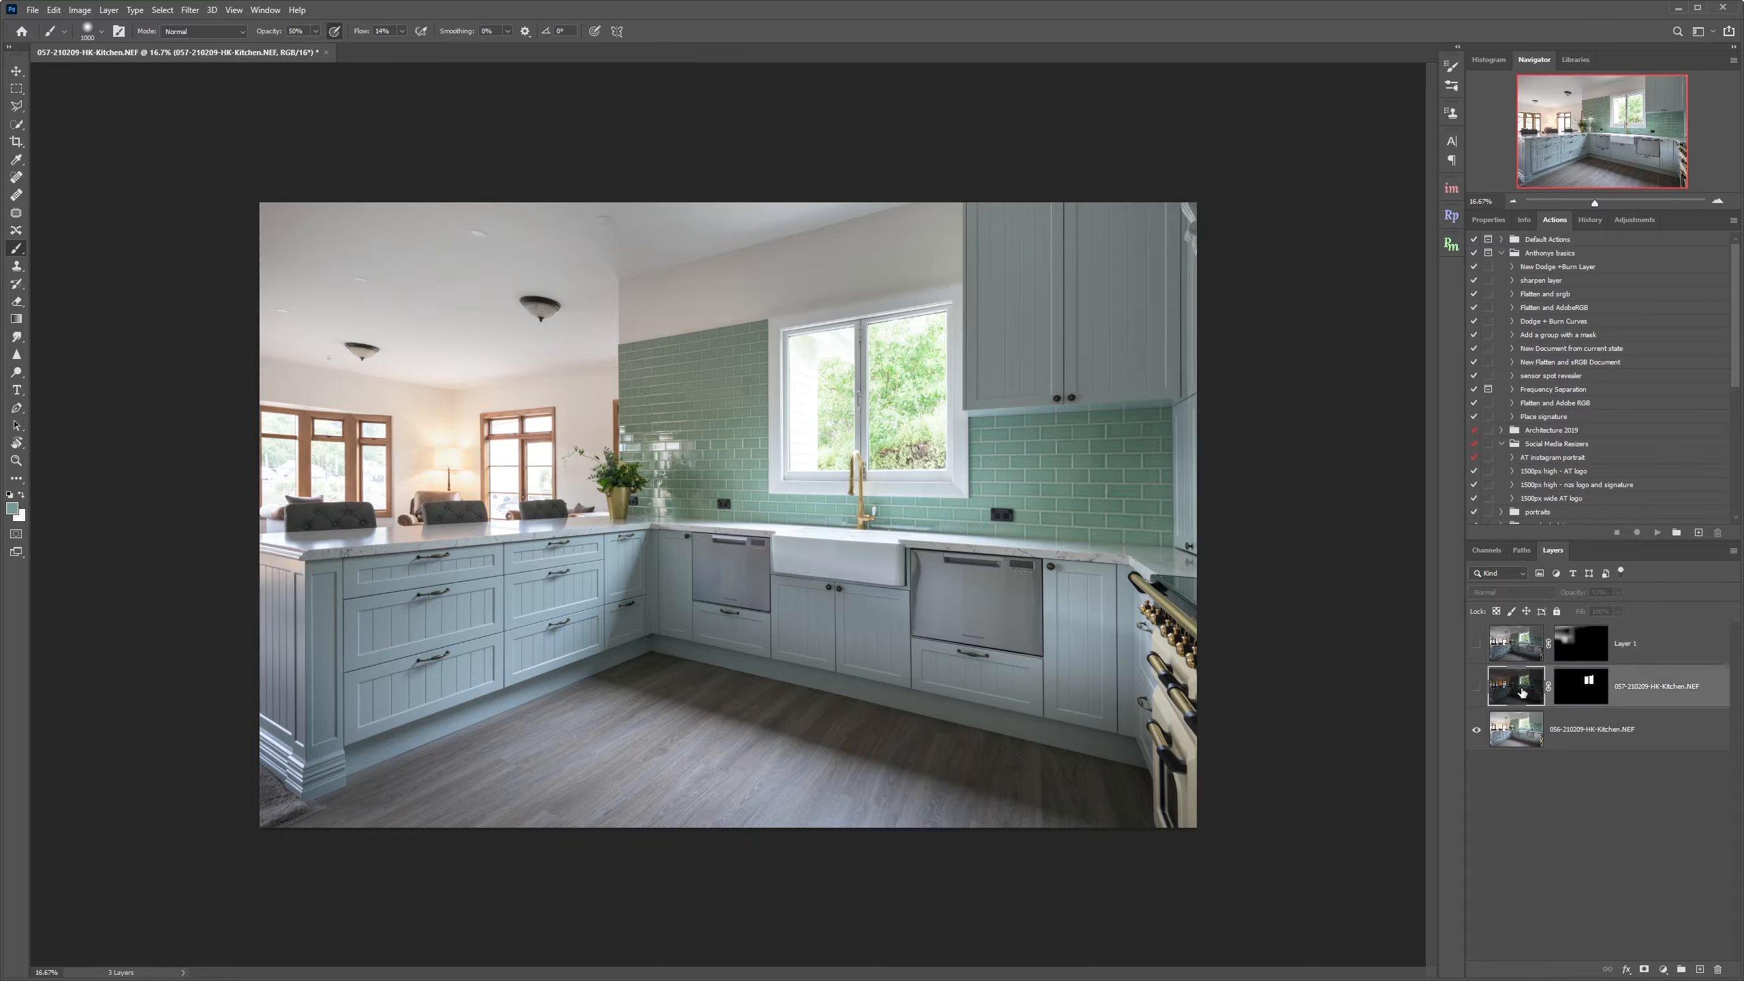
pyautogui.click(1476, 689)
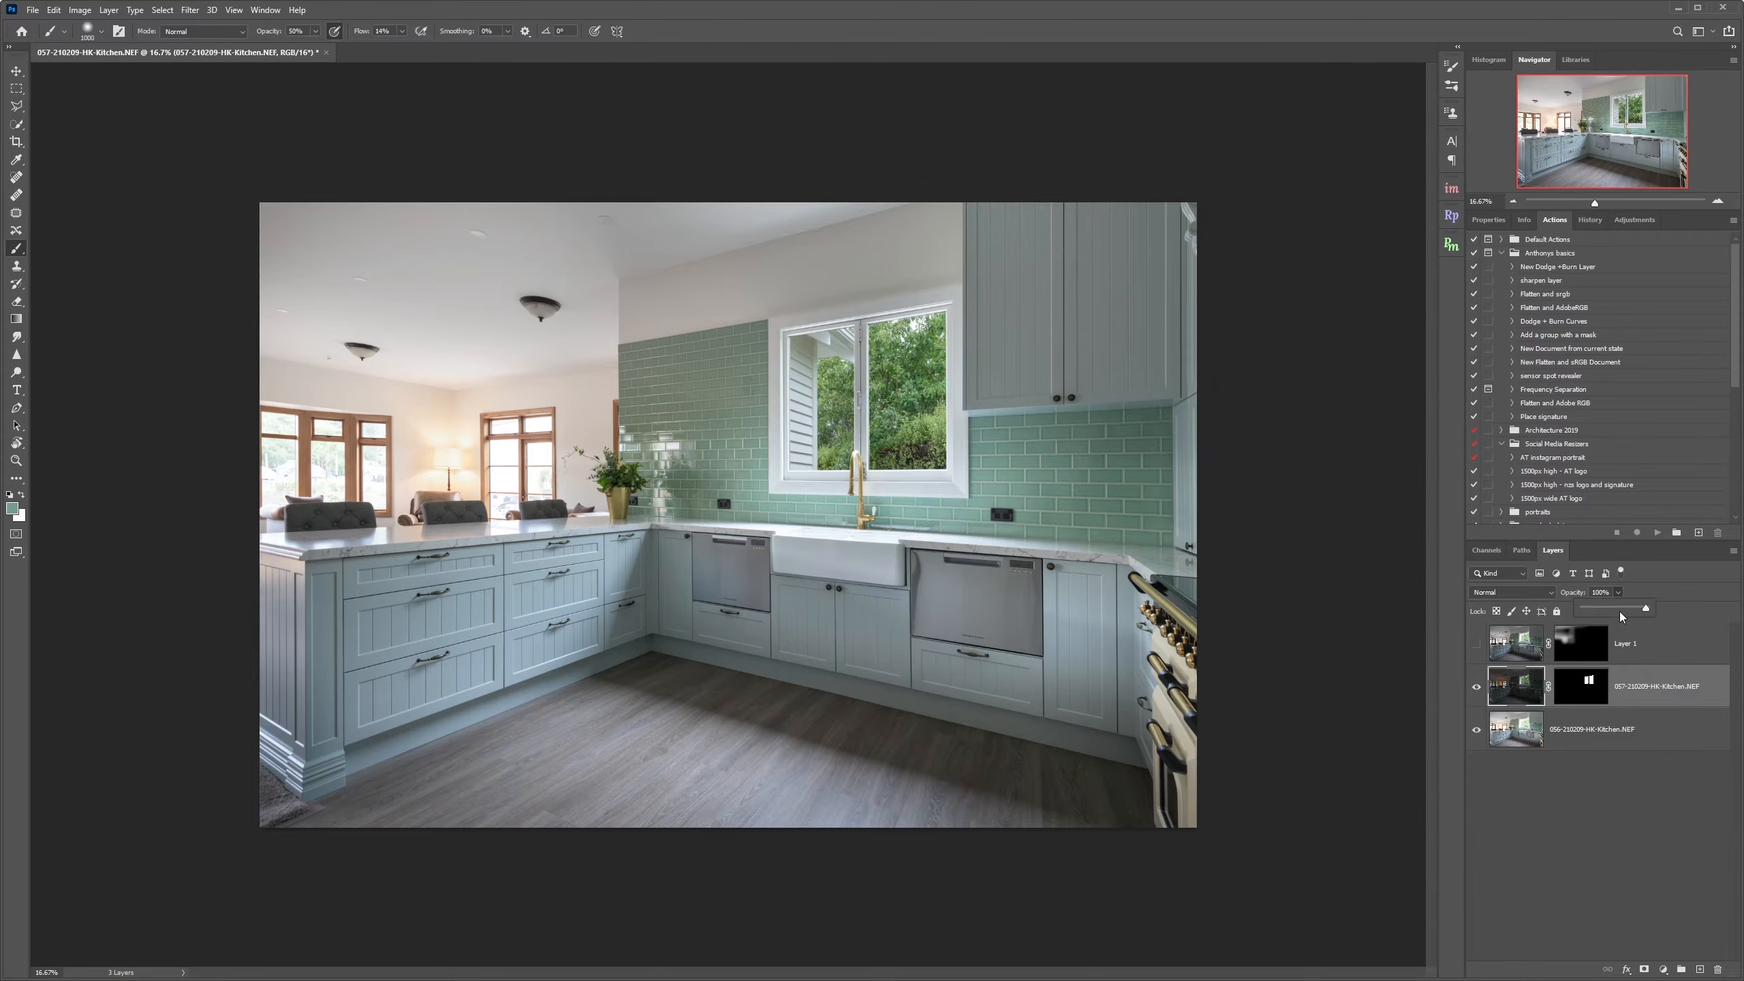
pyautogui.moveTo(1616, 611); pyautogui.dragTo(1615, 614)
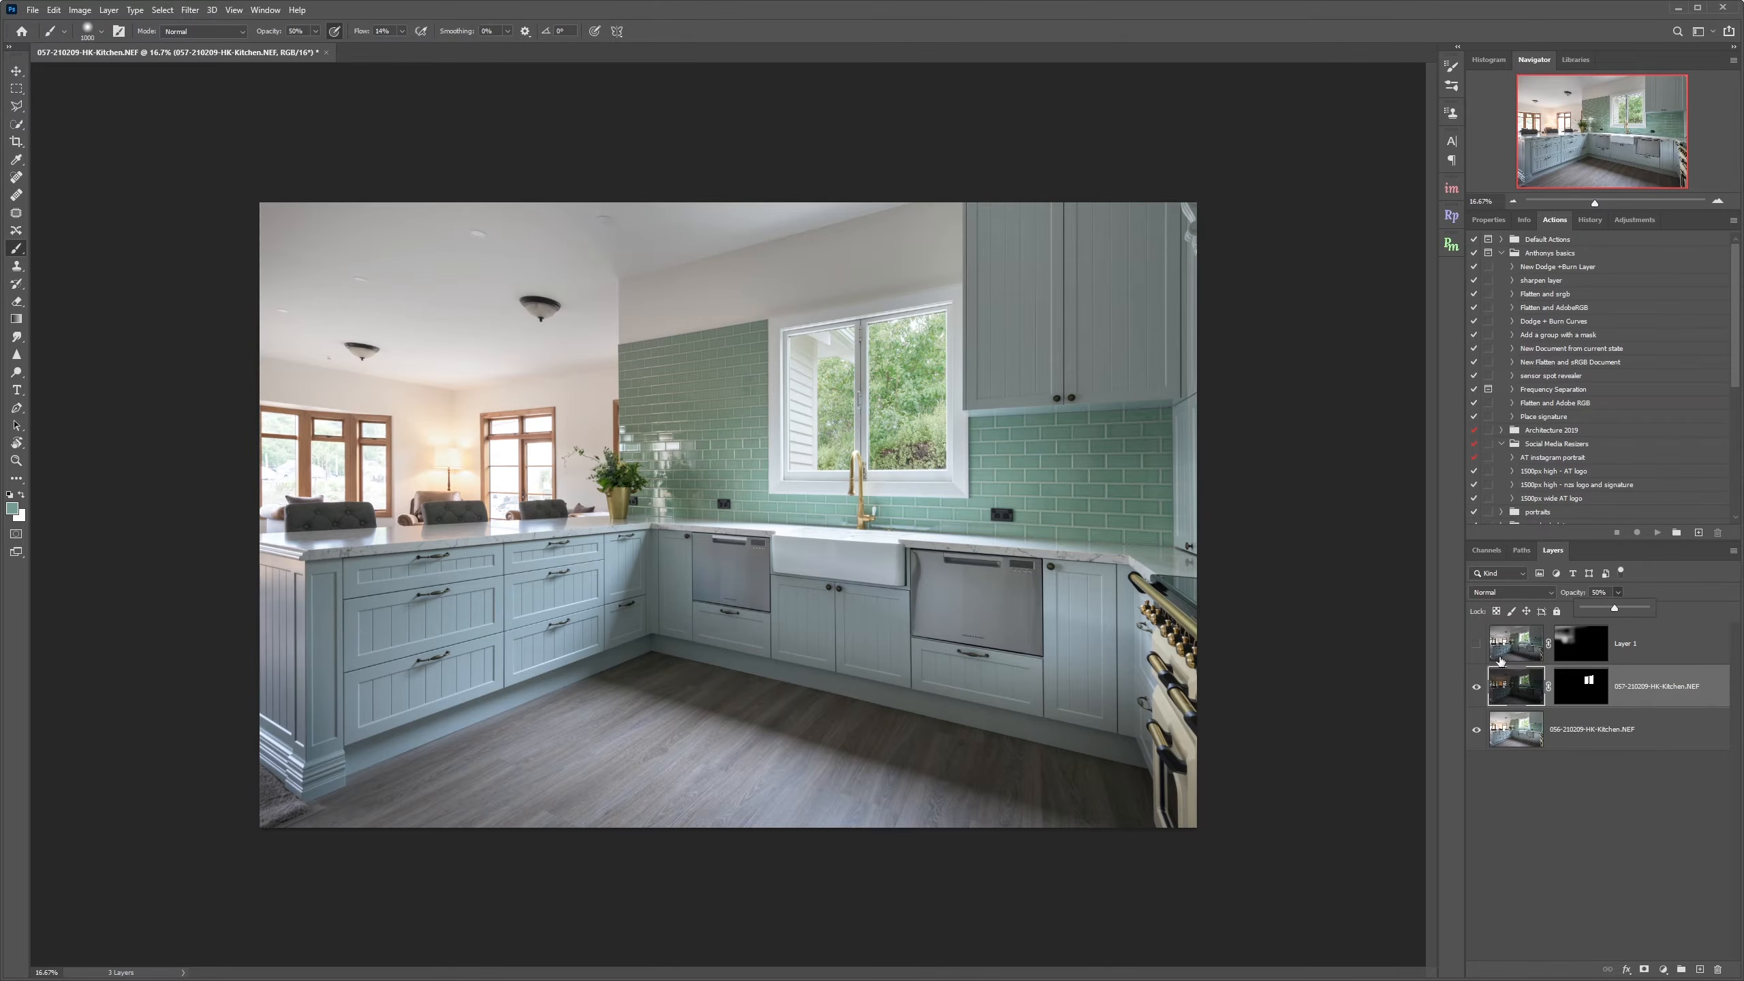
# Show Layer 1 again and inspect the blended kitchen image at several zoom levels.
pyautogui.click(1511, 741)
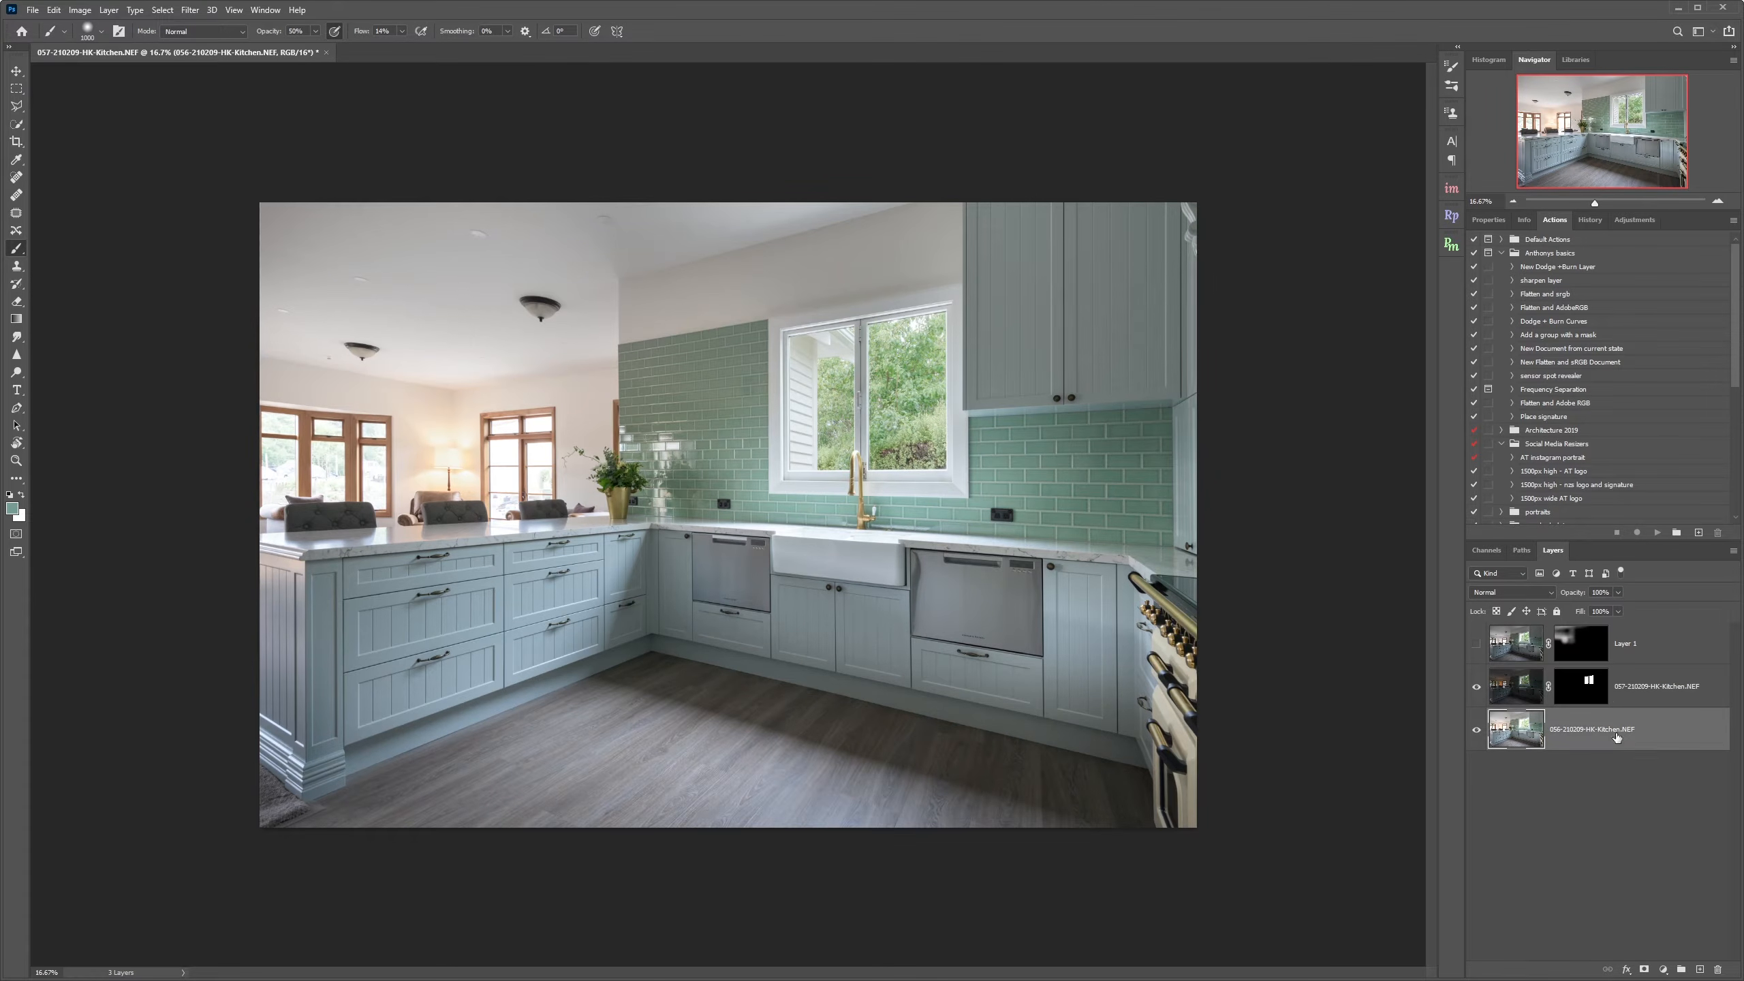
pyautogui.click(1669, 650)
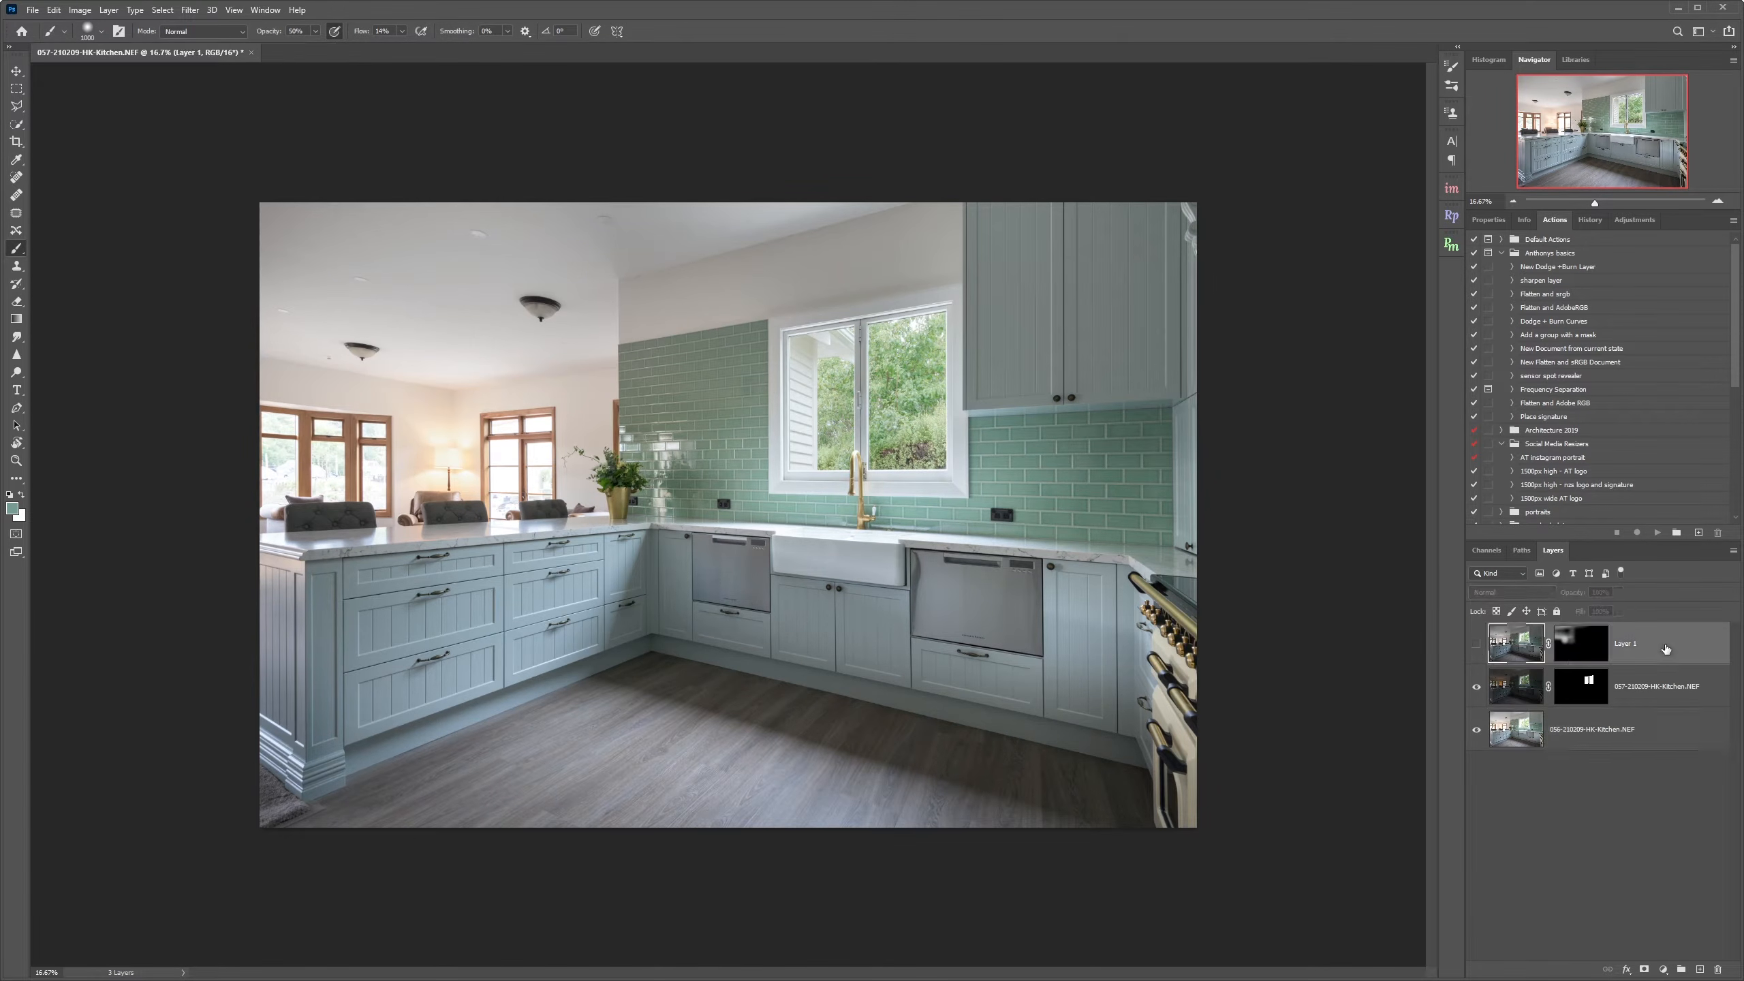
pyautogui.click(1478, 646)
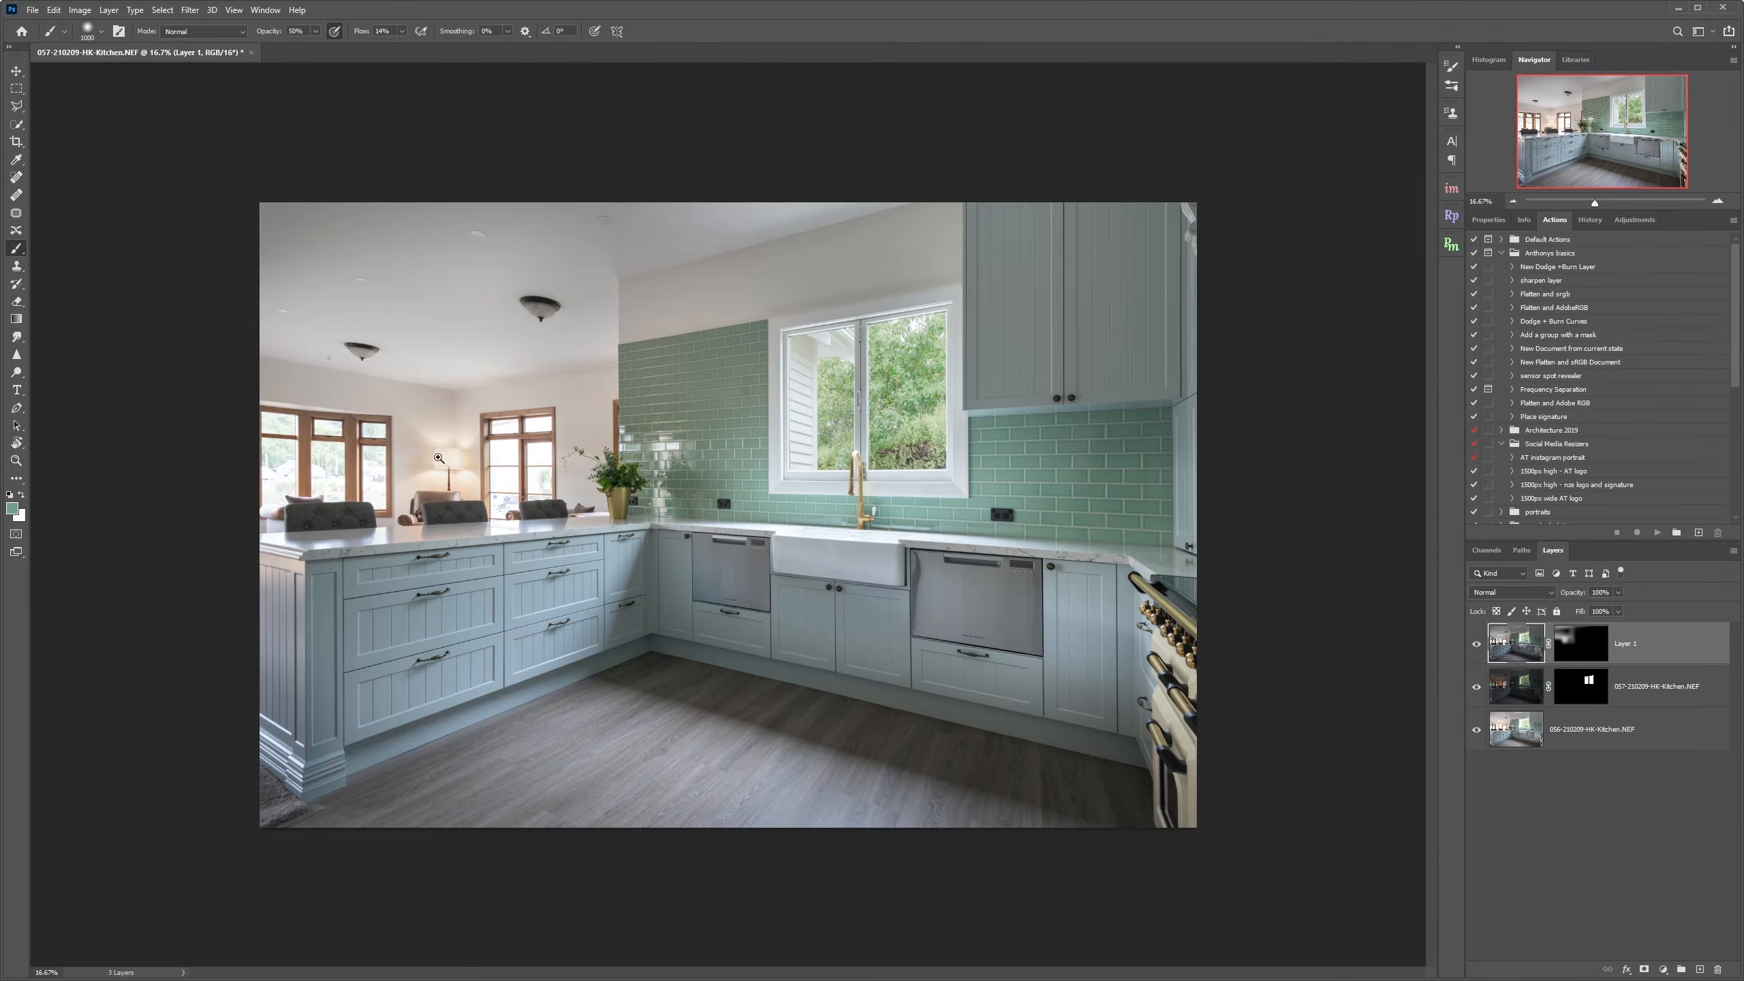
pyautogui.click(439, 458)
pyautogui.click(1478, 646)
pyautogui.click(1477, 646)
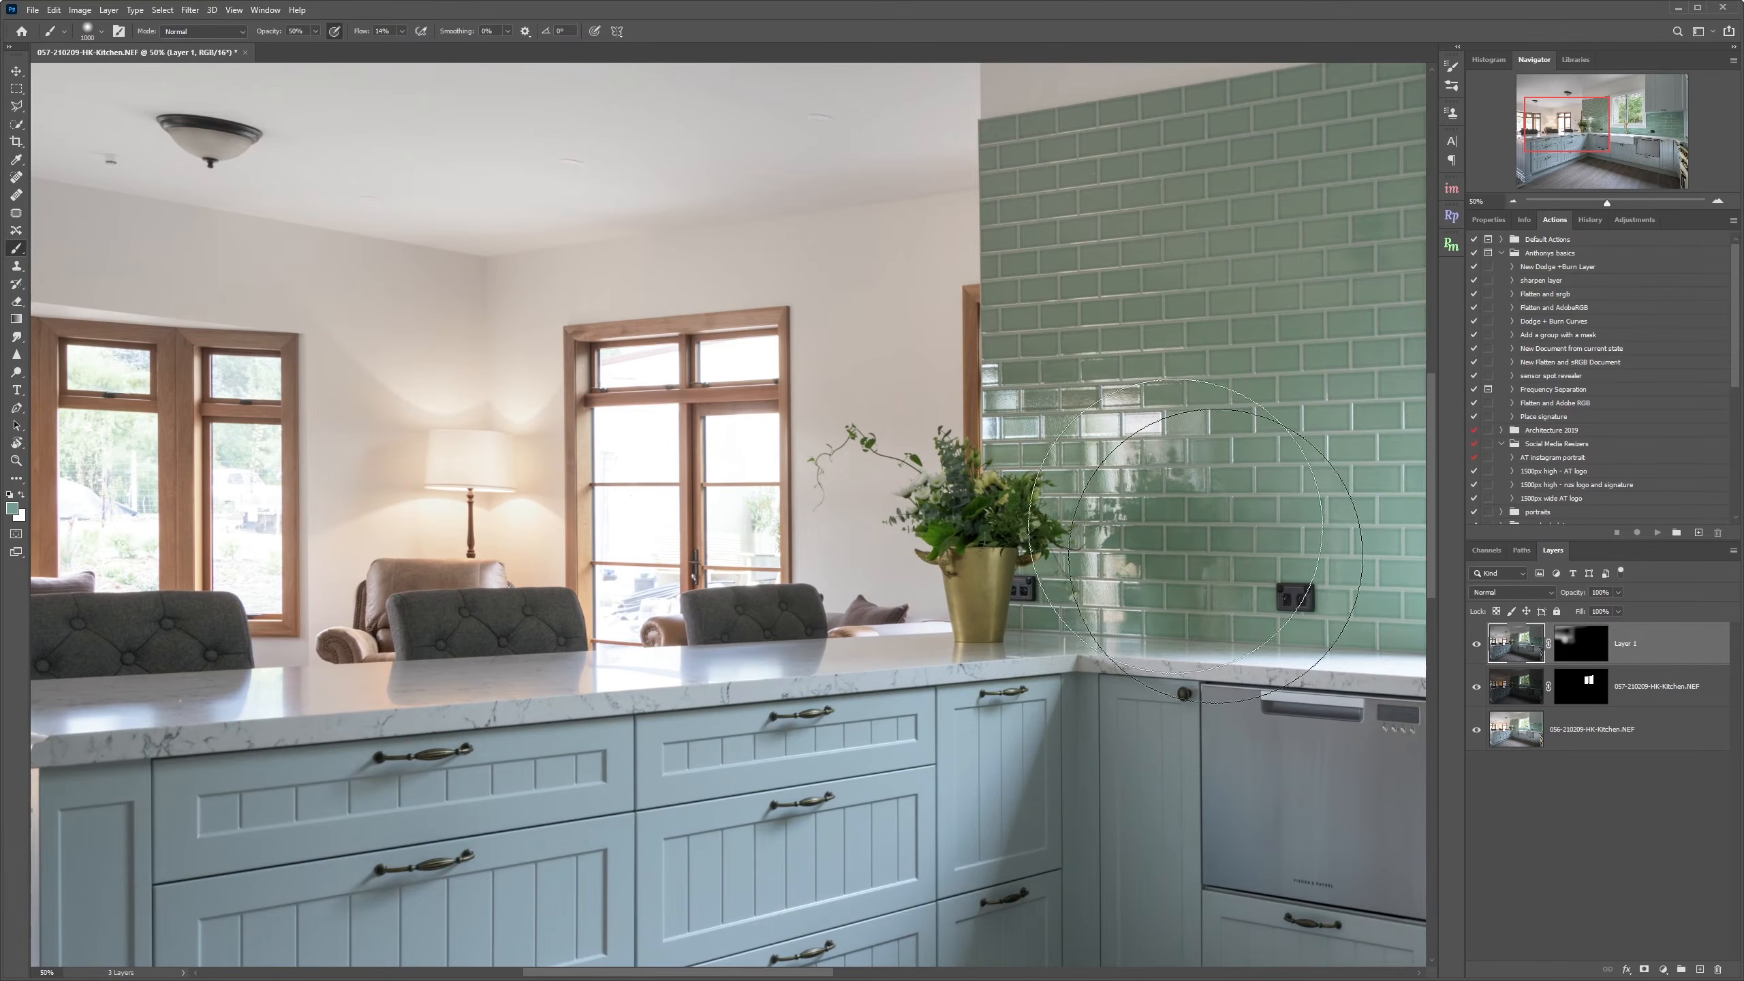
pyautogui.keyDown('alt'); pyautogui.click(1153, 357); pyautogui.keyUp('alt')
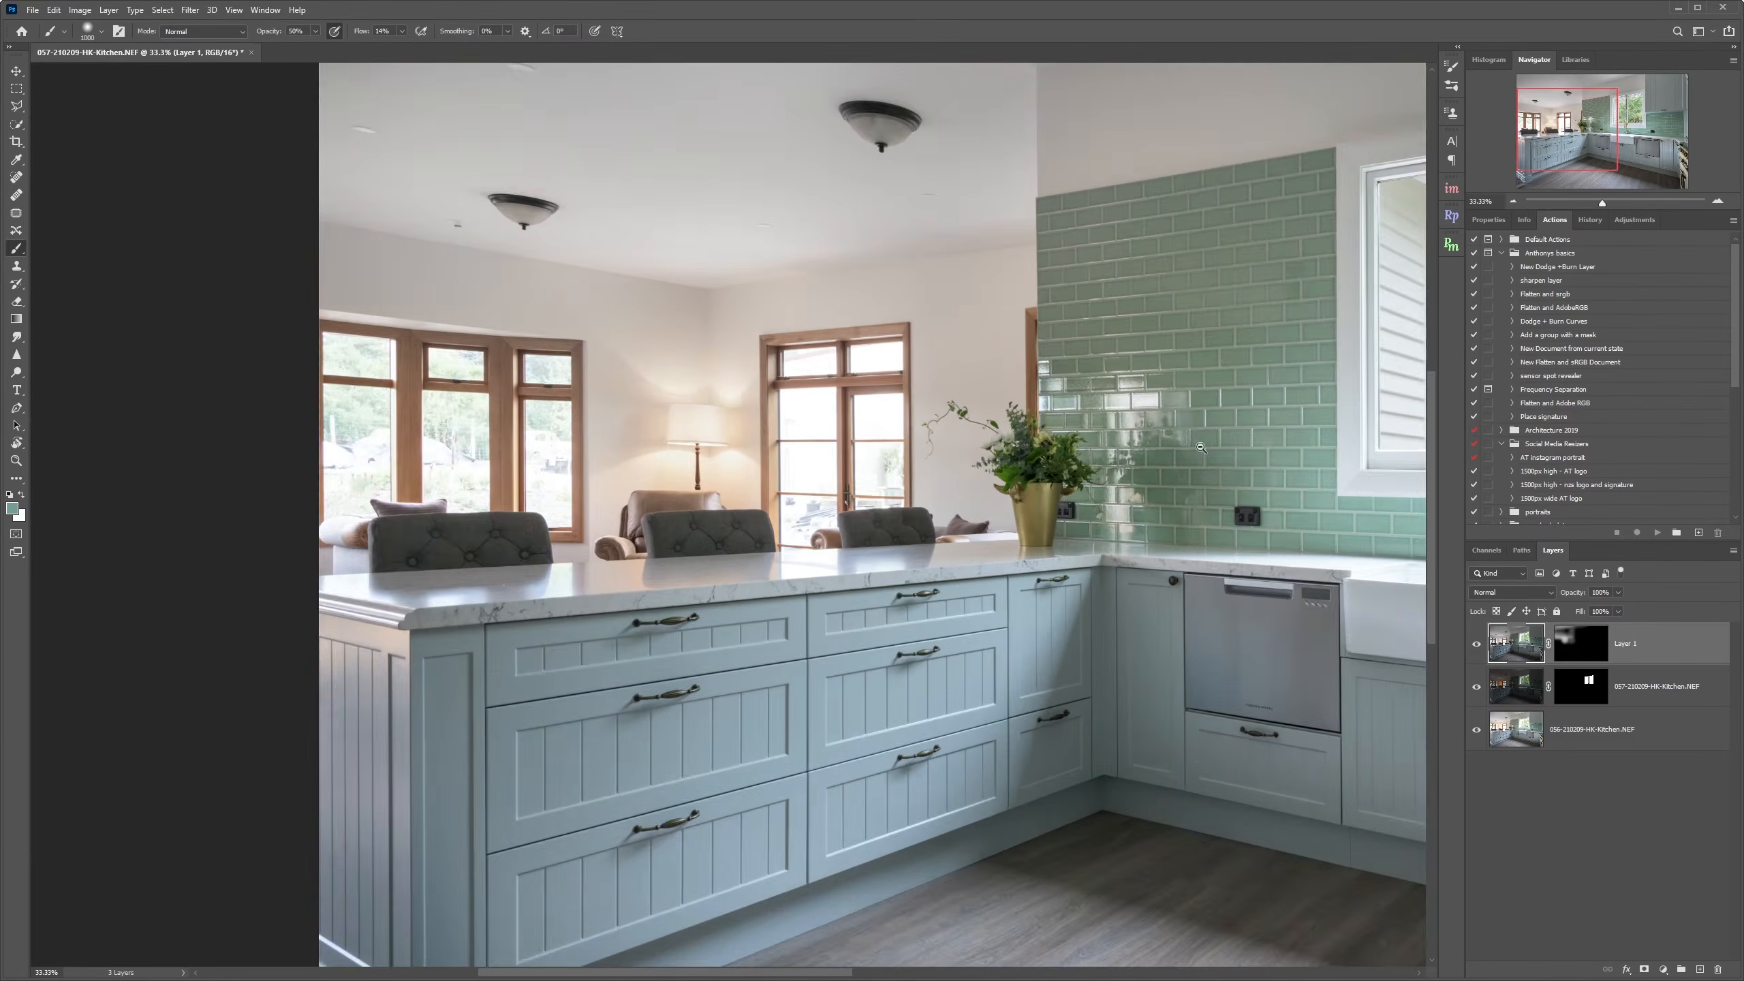
pyautogui.keyDown('alt'); pyautogui.click(1022, 420); pyautogui.keyUp('alt')
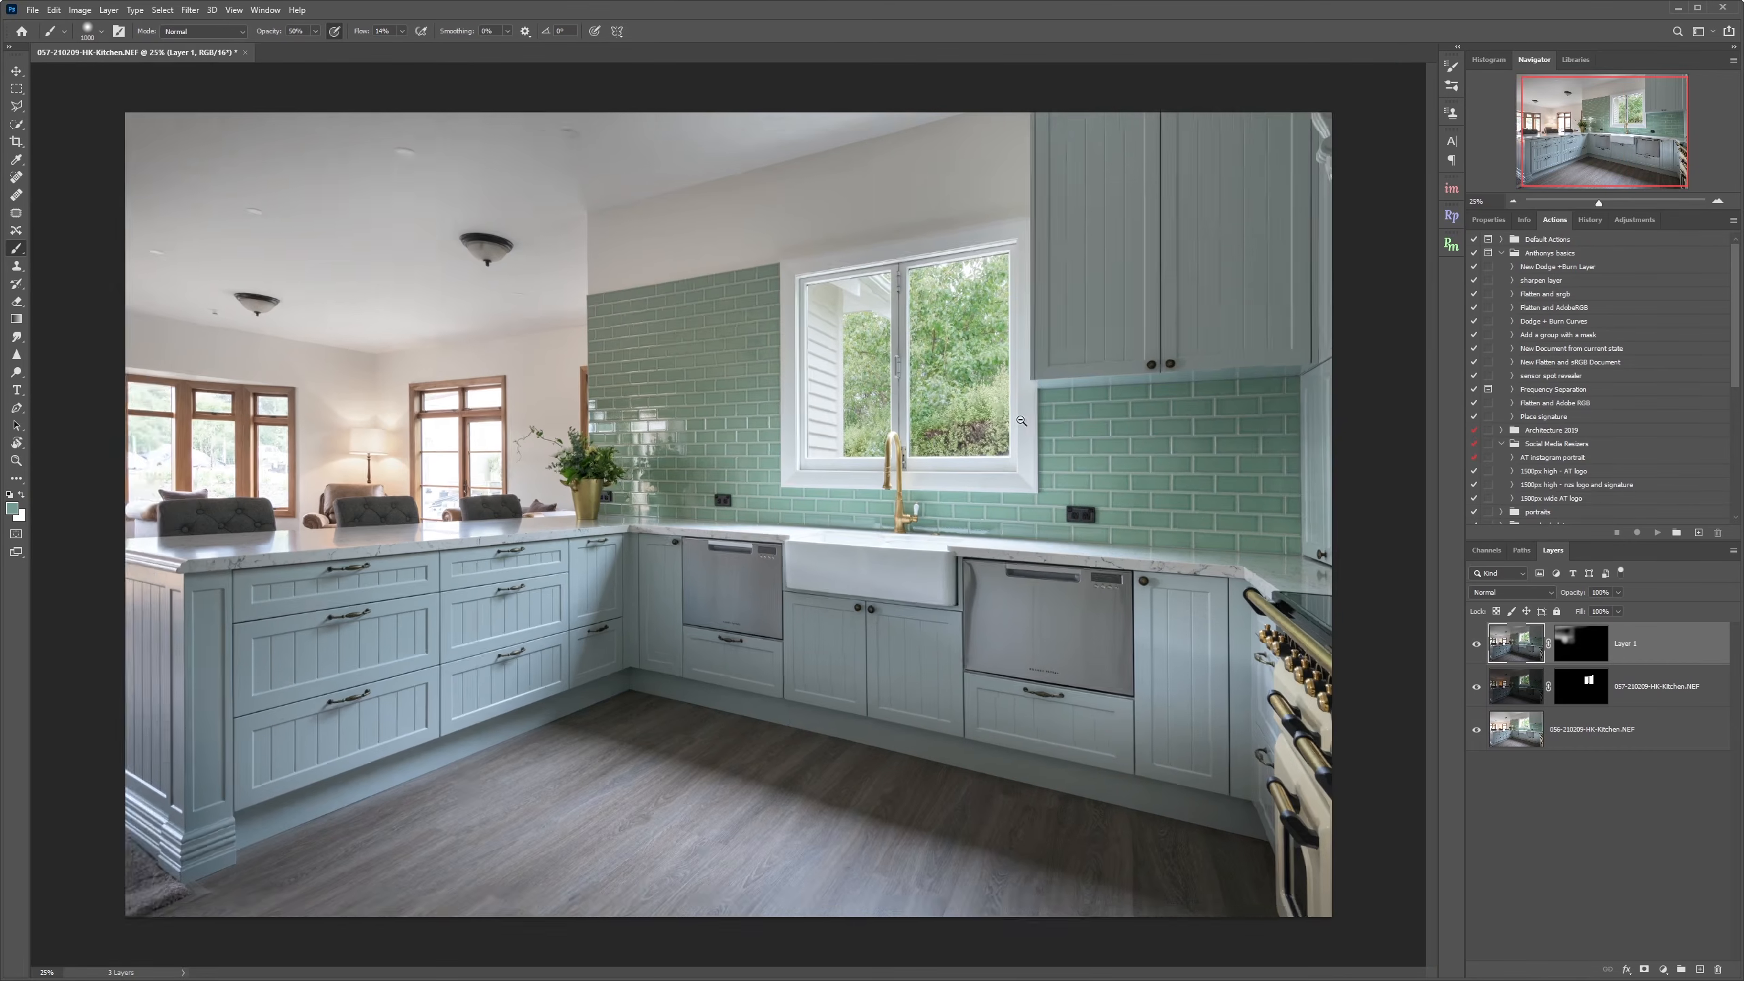
pyautogui.keyDown('alt'); pyautogui.click(1022, 420); pyautogui.keyUp('alt')
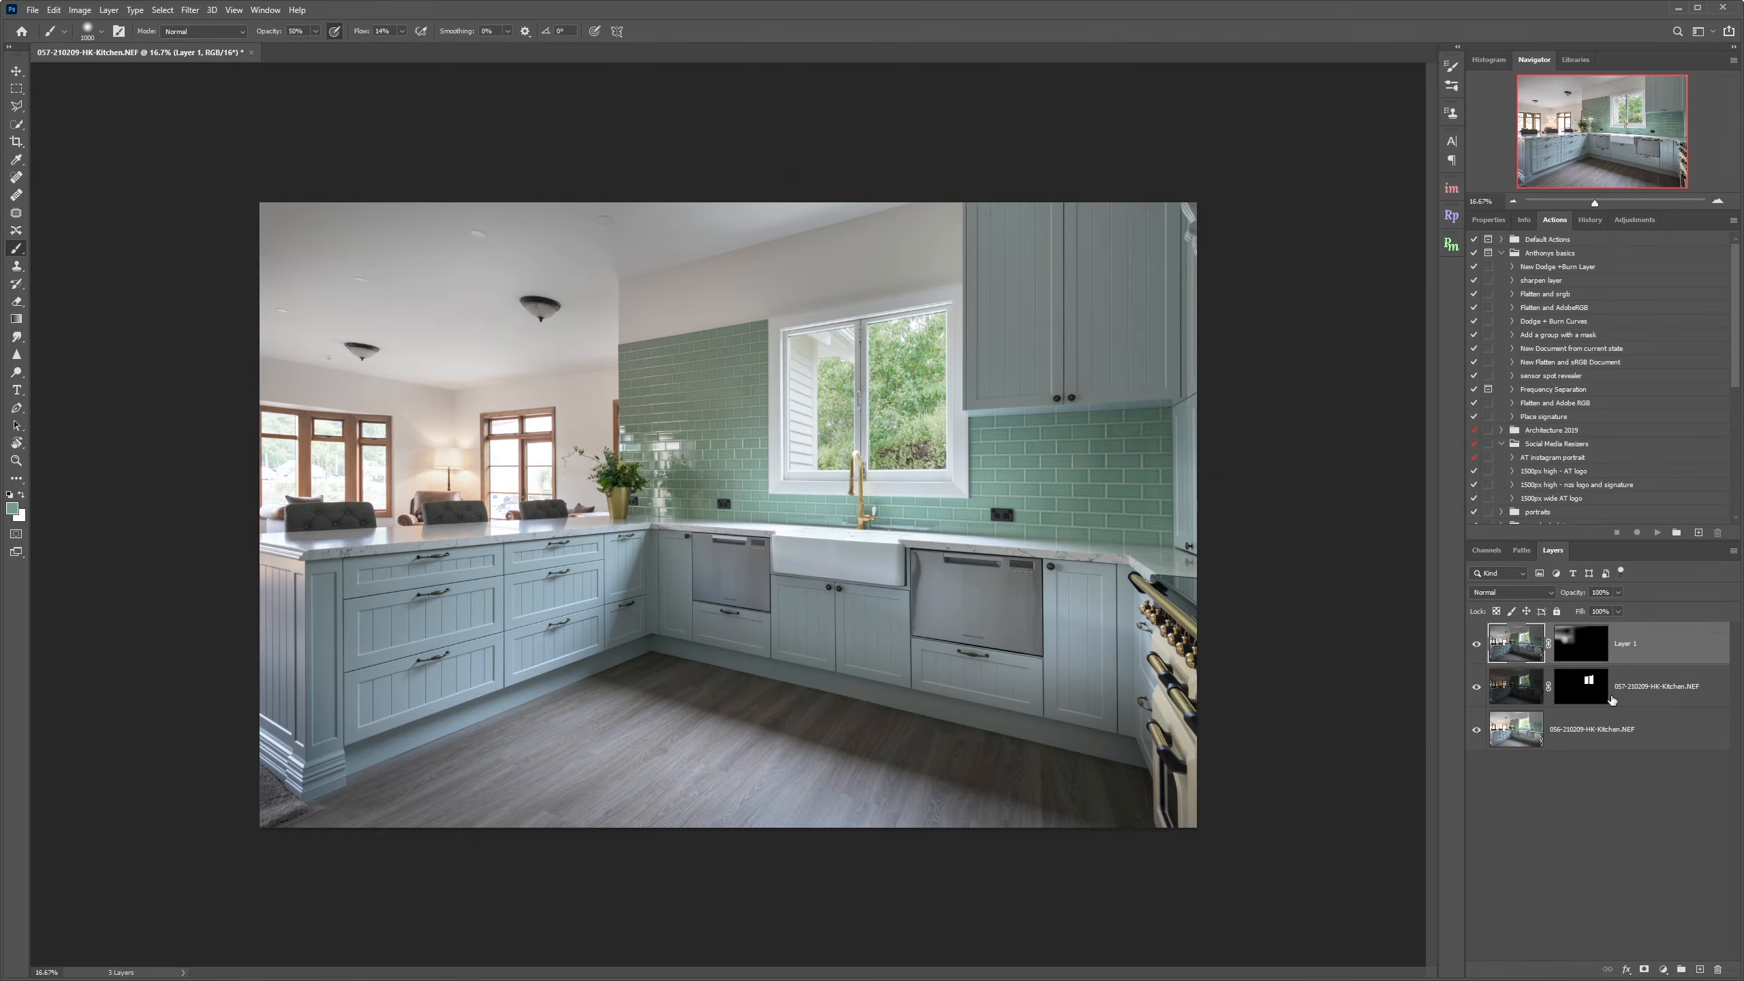
# Stamp all visible layers into a new merged layer on top and hide the layers beneath it.
pyautogui.hotkey('ctrl', 'shift', 'alt', 'e')
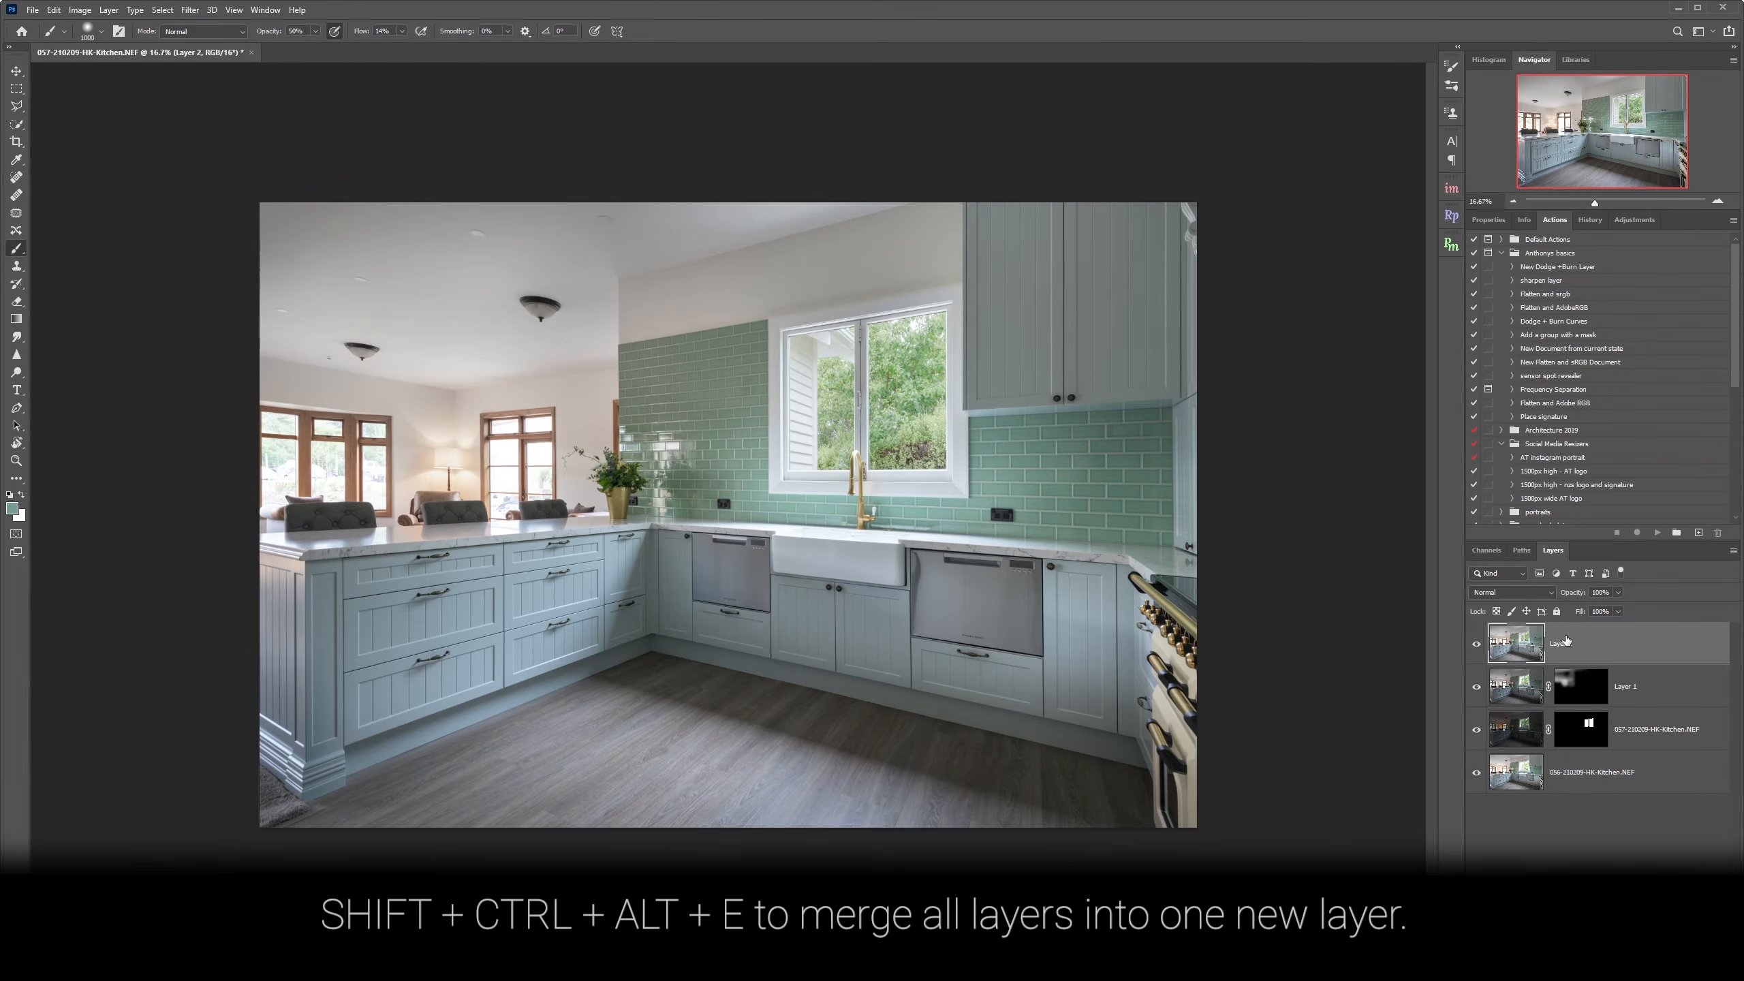
pyautogui.moveTo(1477, 686); pyautogui.dragTo(1478, 644)
pyautogui.click(1478, 643)
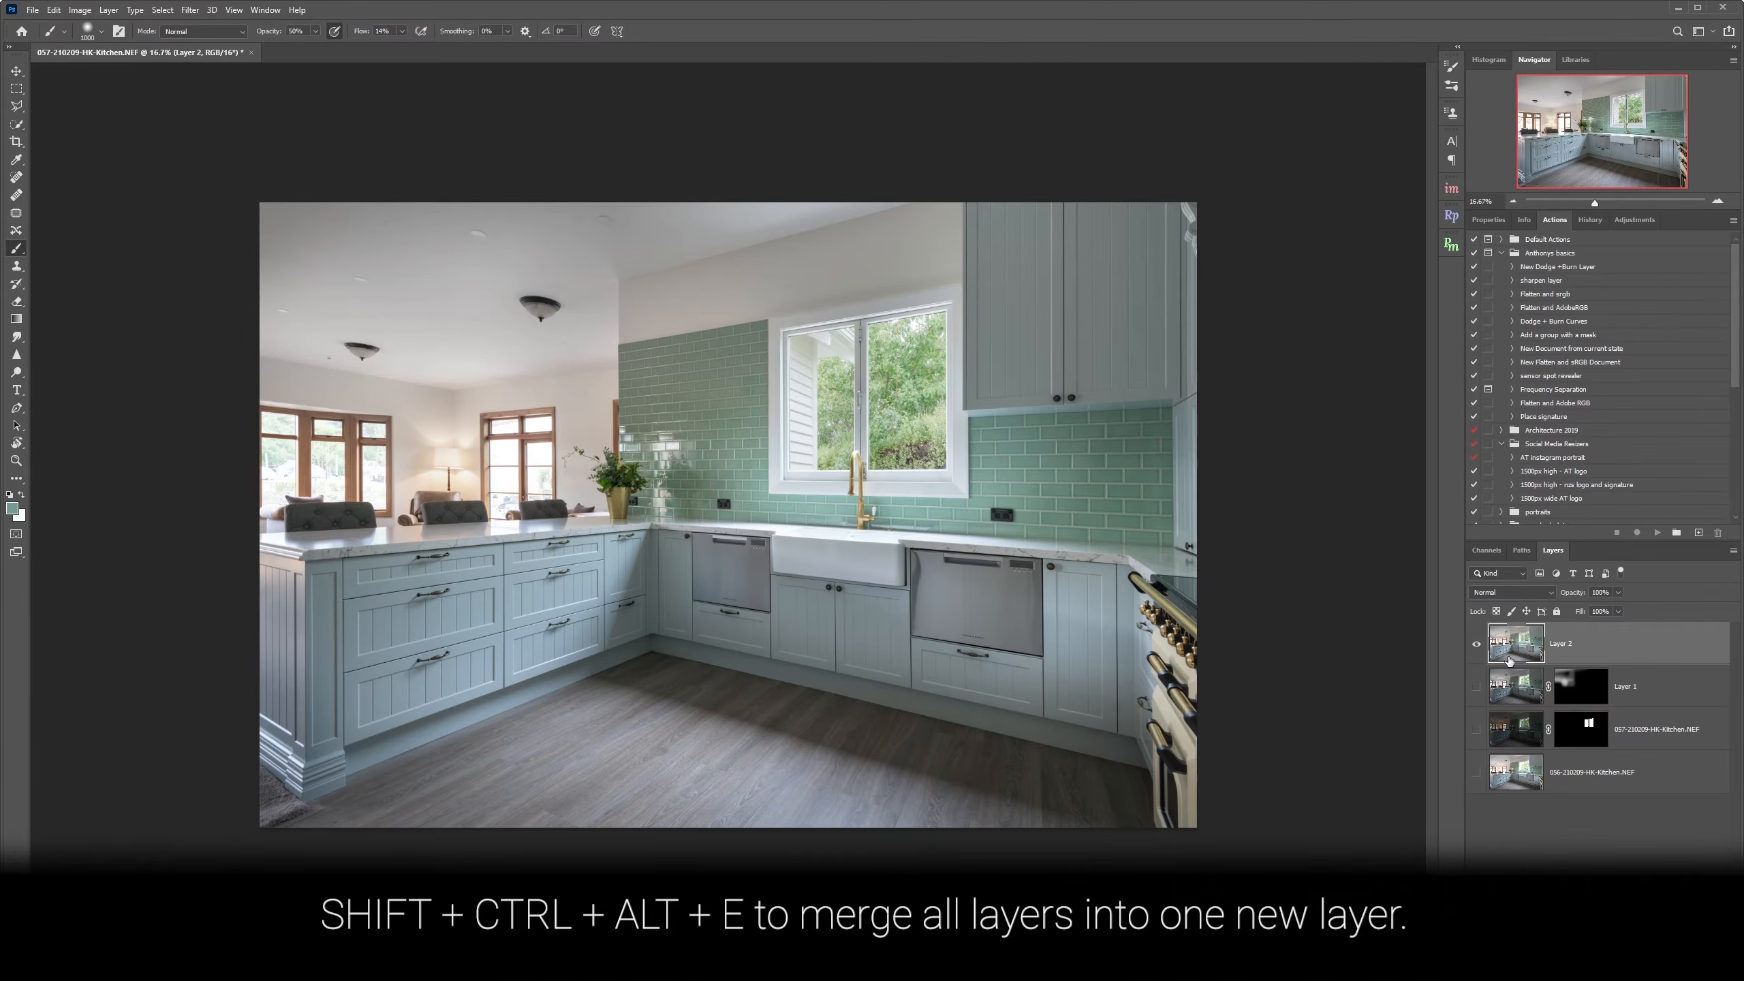
# Rename the merged layer Luminar.
pyautogui.doubleClick(1562, 644)
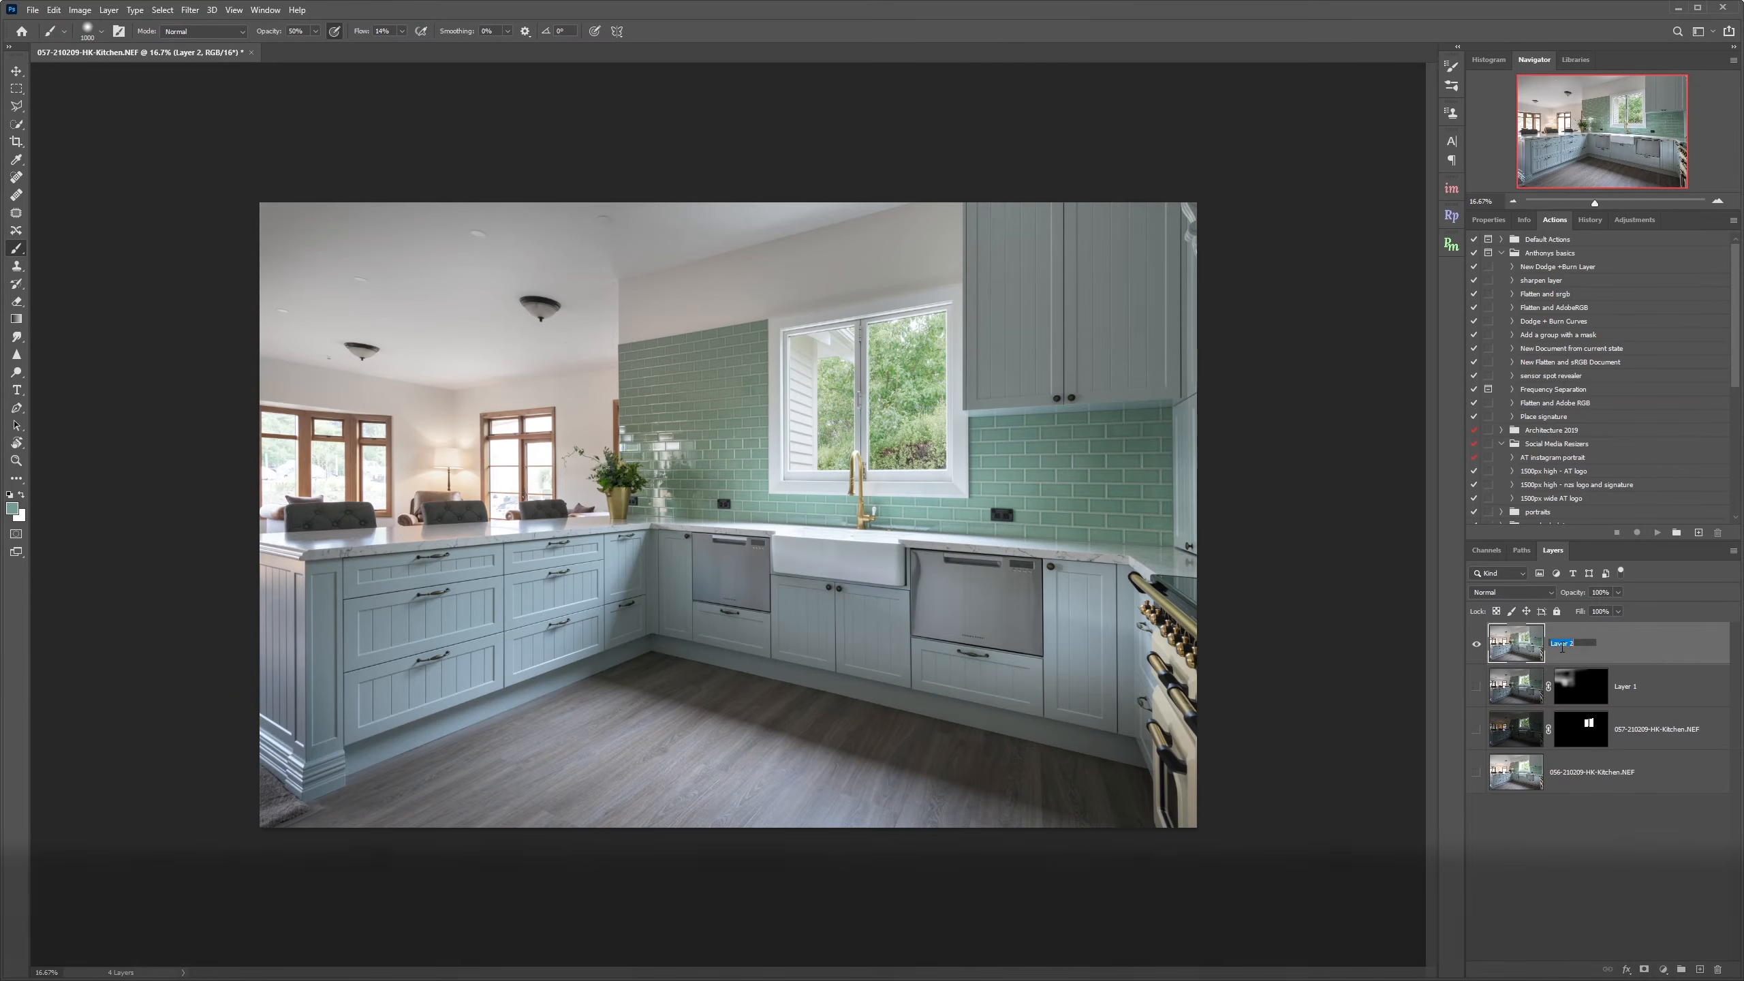
pyautogui.write('Luminar')
pyautogui.press('Return')
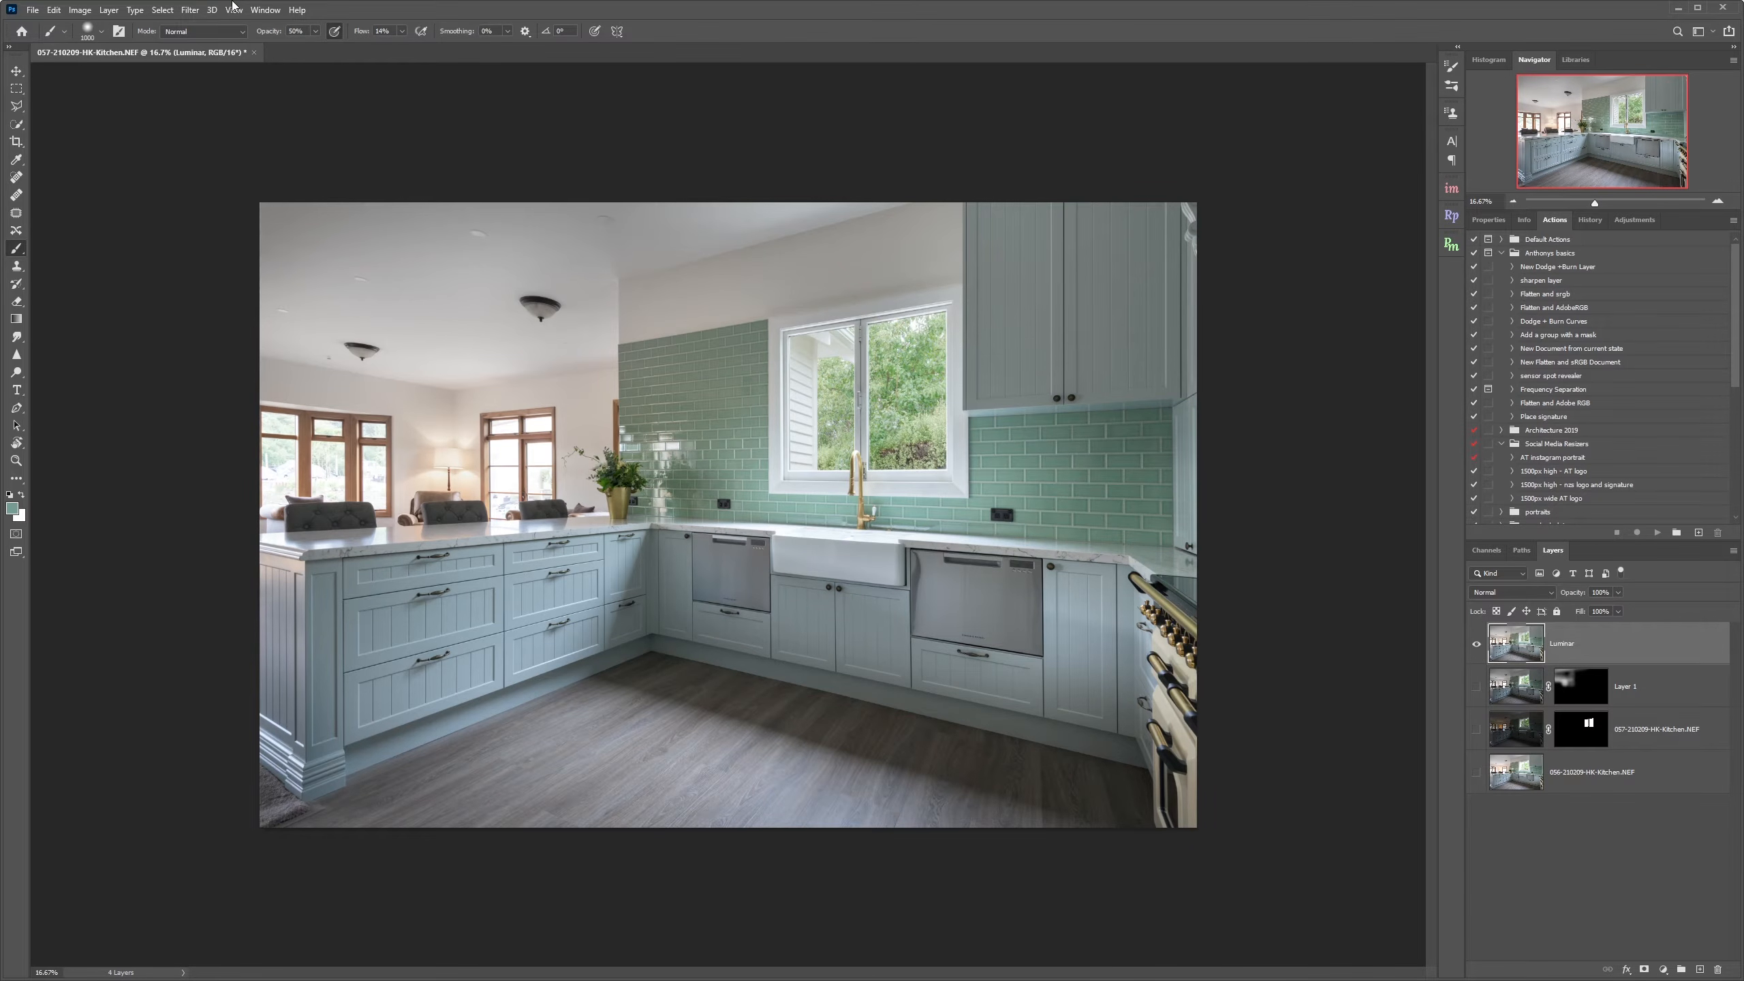
# Open the merged layer in the Luminar AI filter plug-in.
pyautogui.click(189, 9)
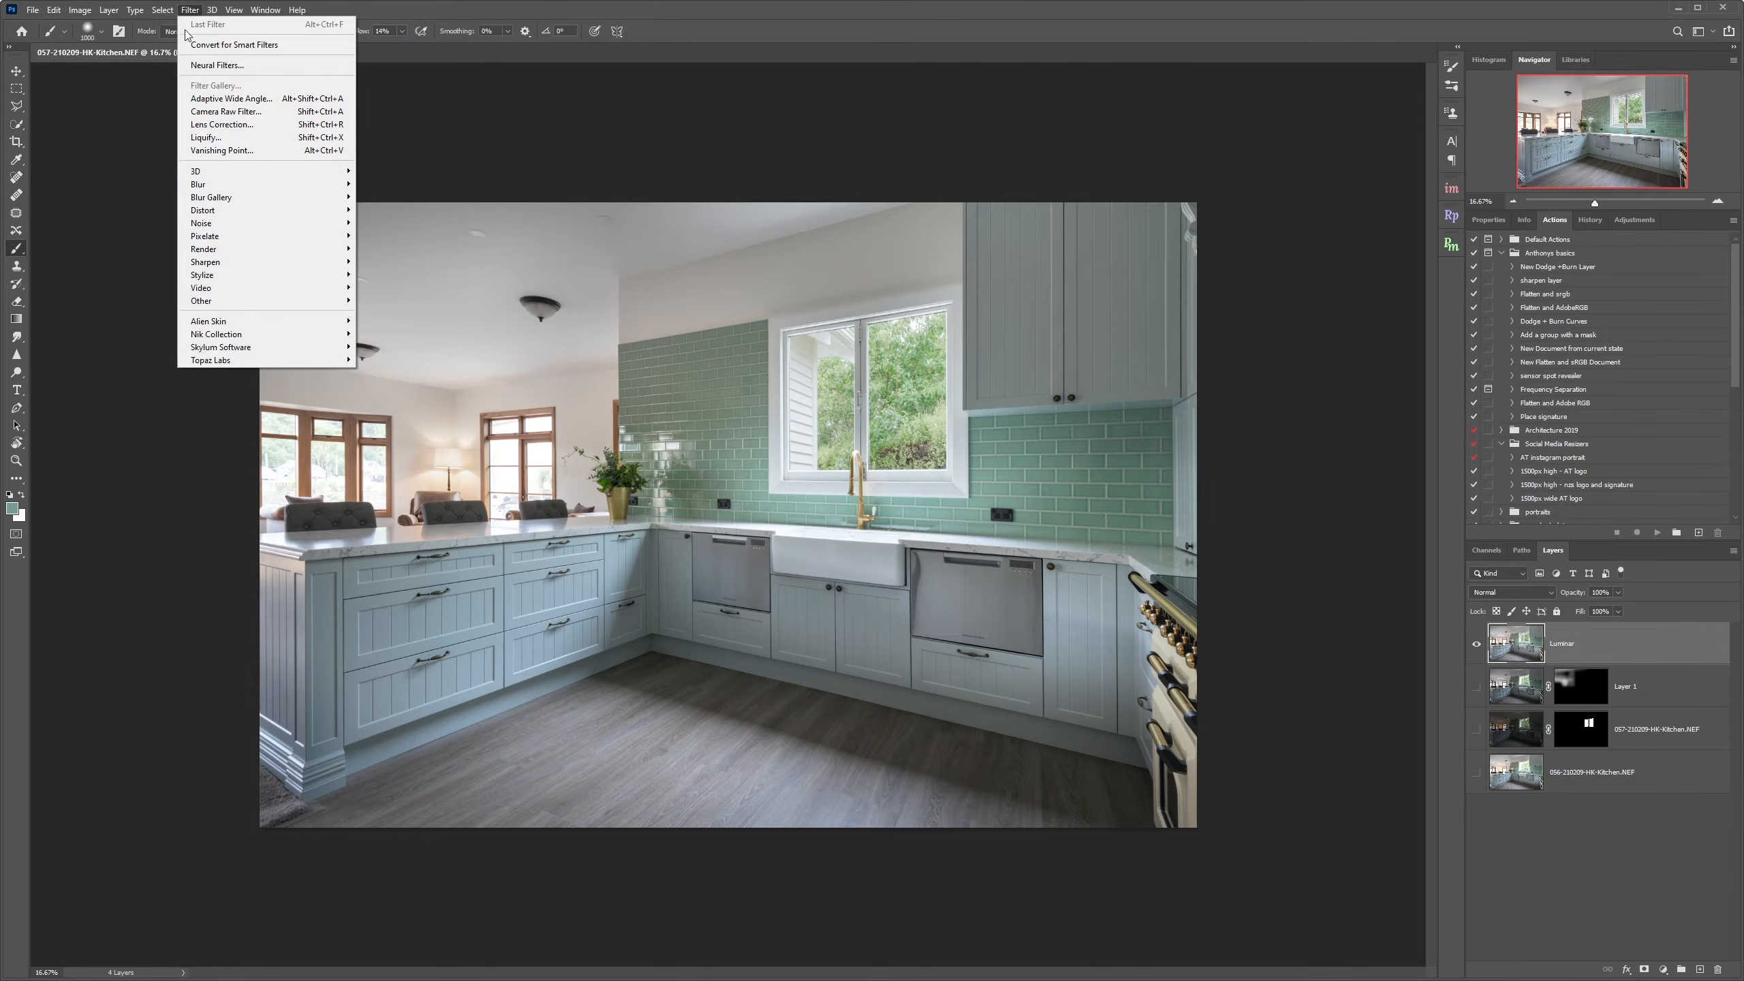
pyautogui.moveTo(318, 351)
pyautogui.click(408, 369)
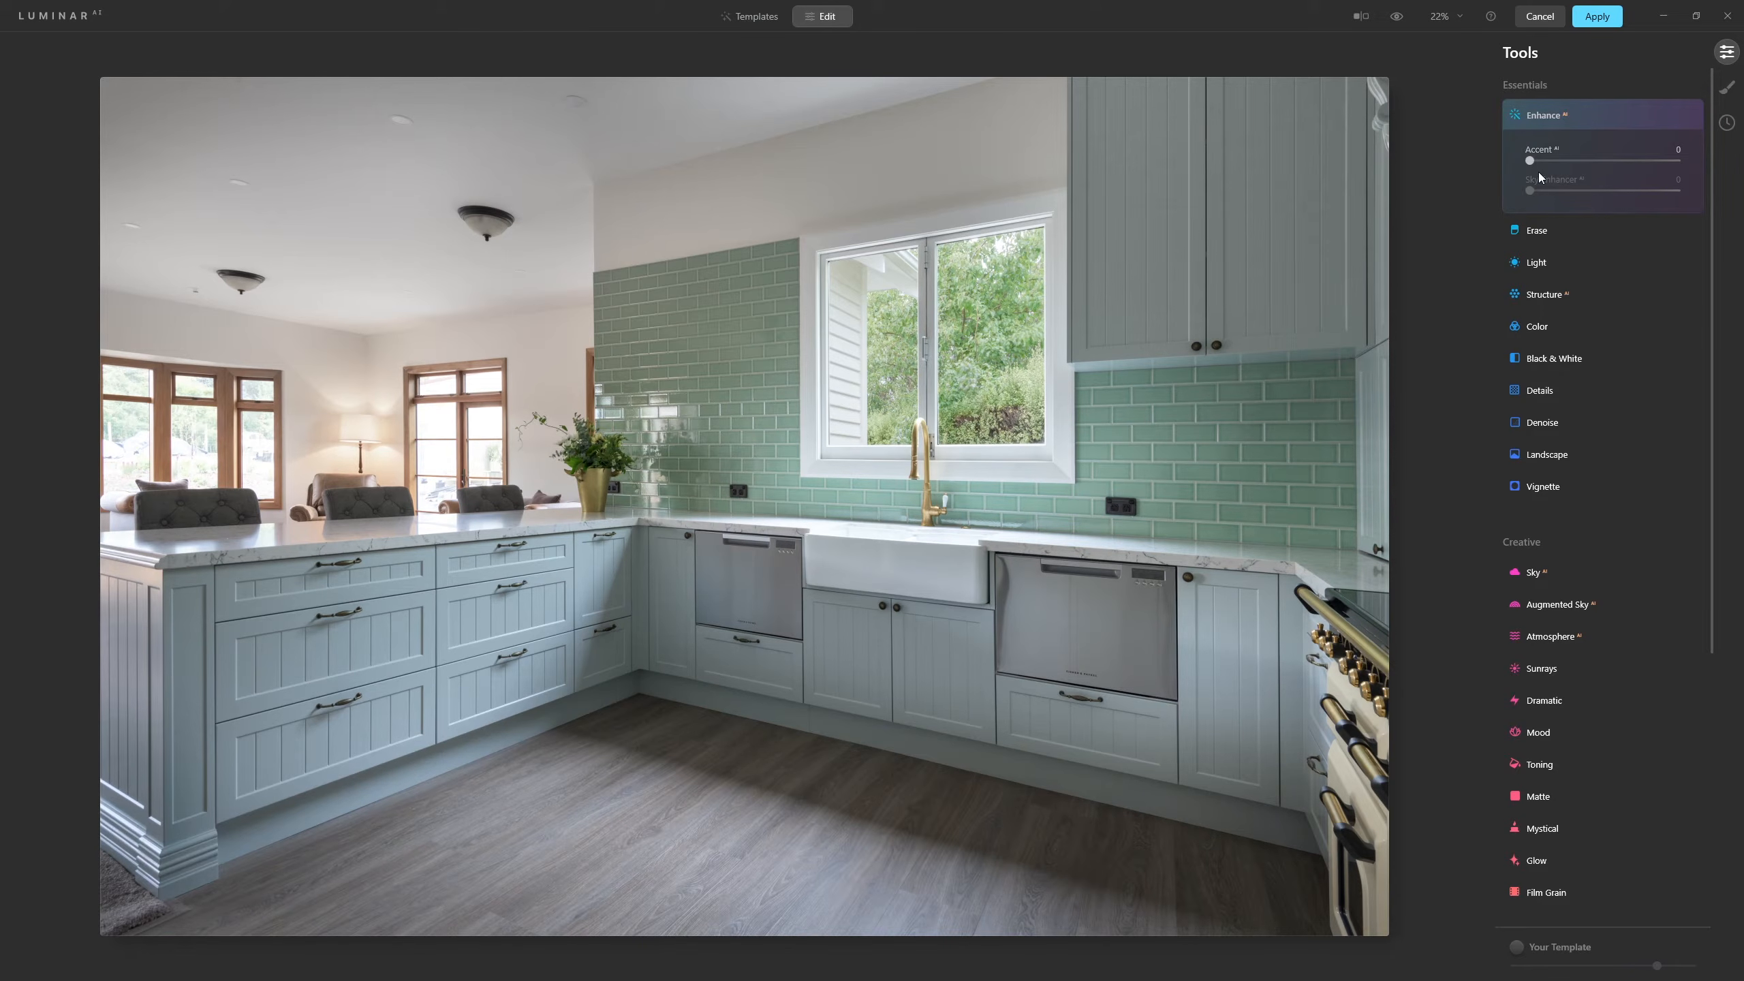
# Set the Enhance tool's Accent to 43, toggling the effect on and off to compare.
pyautogui.moveTo(1529, 161); pyautogui.dragTo(1679, 180)
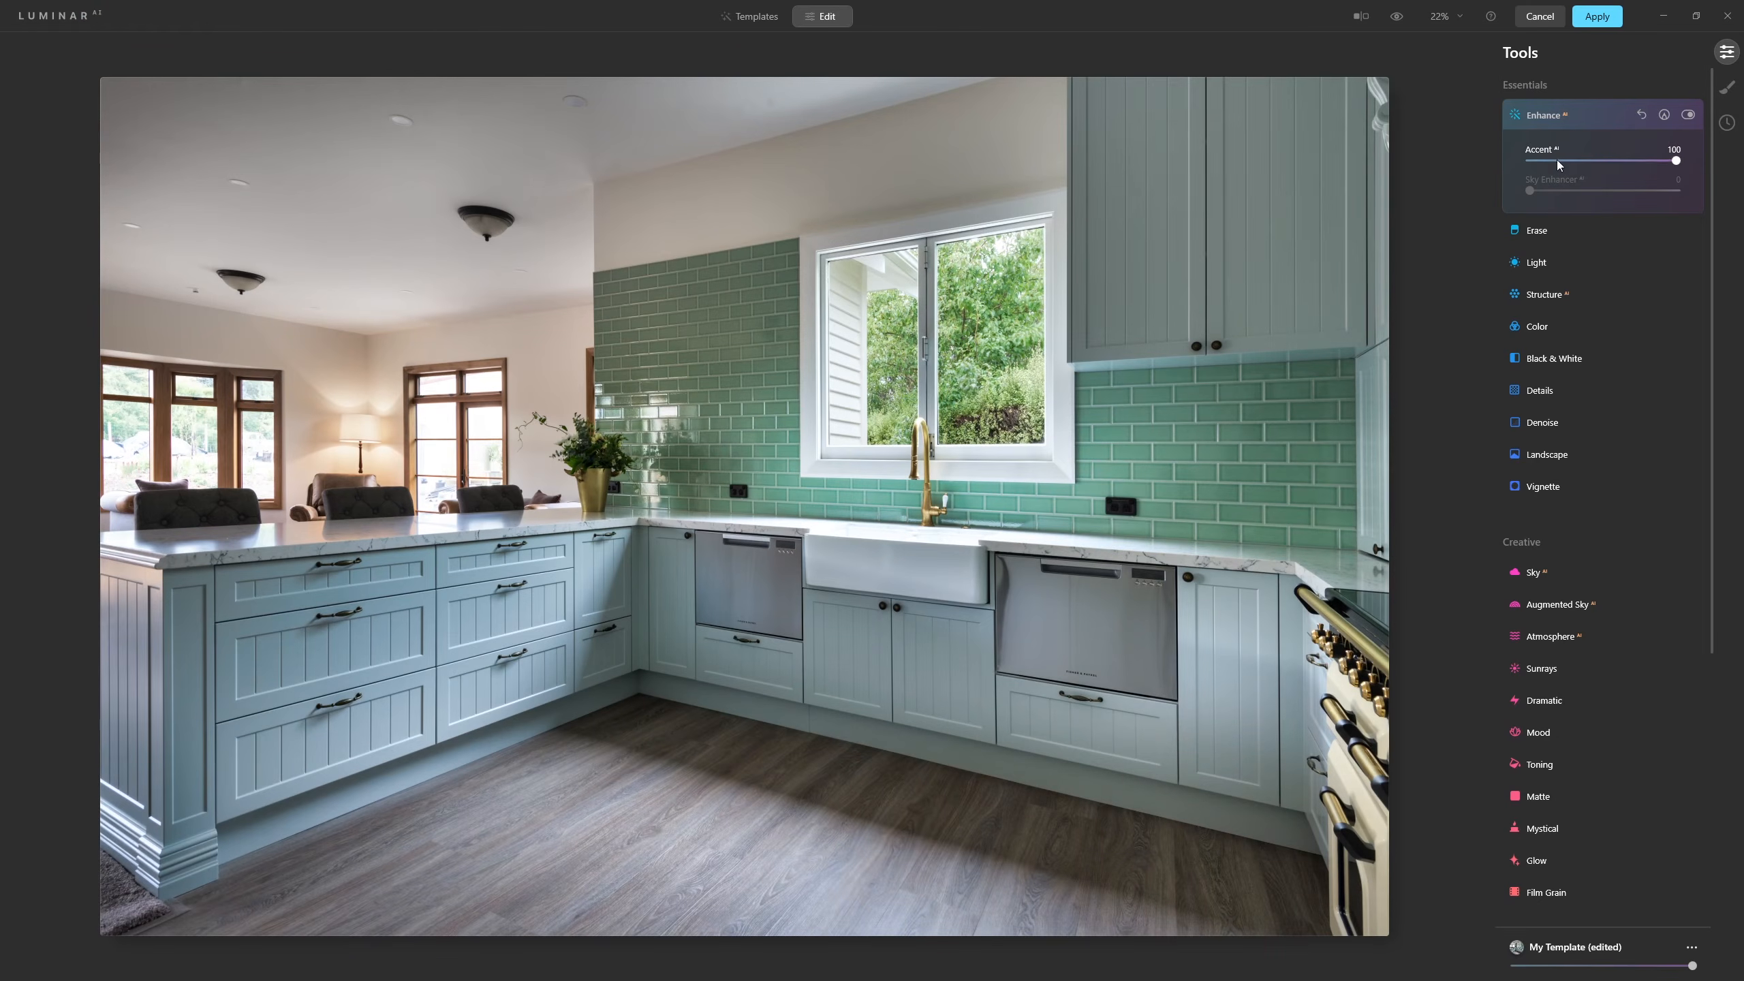
pyautogui.click(1688, 116)
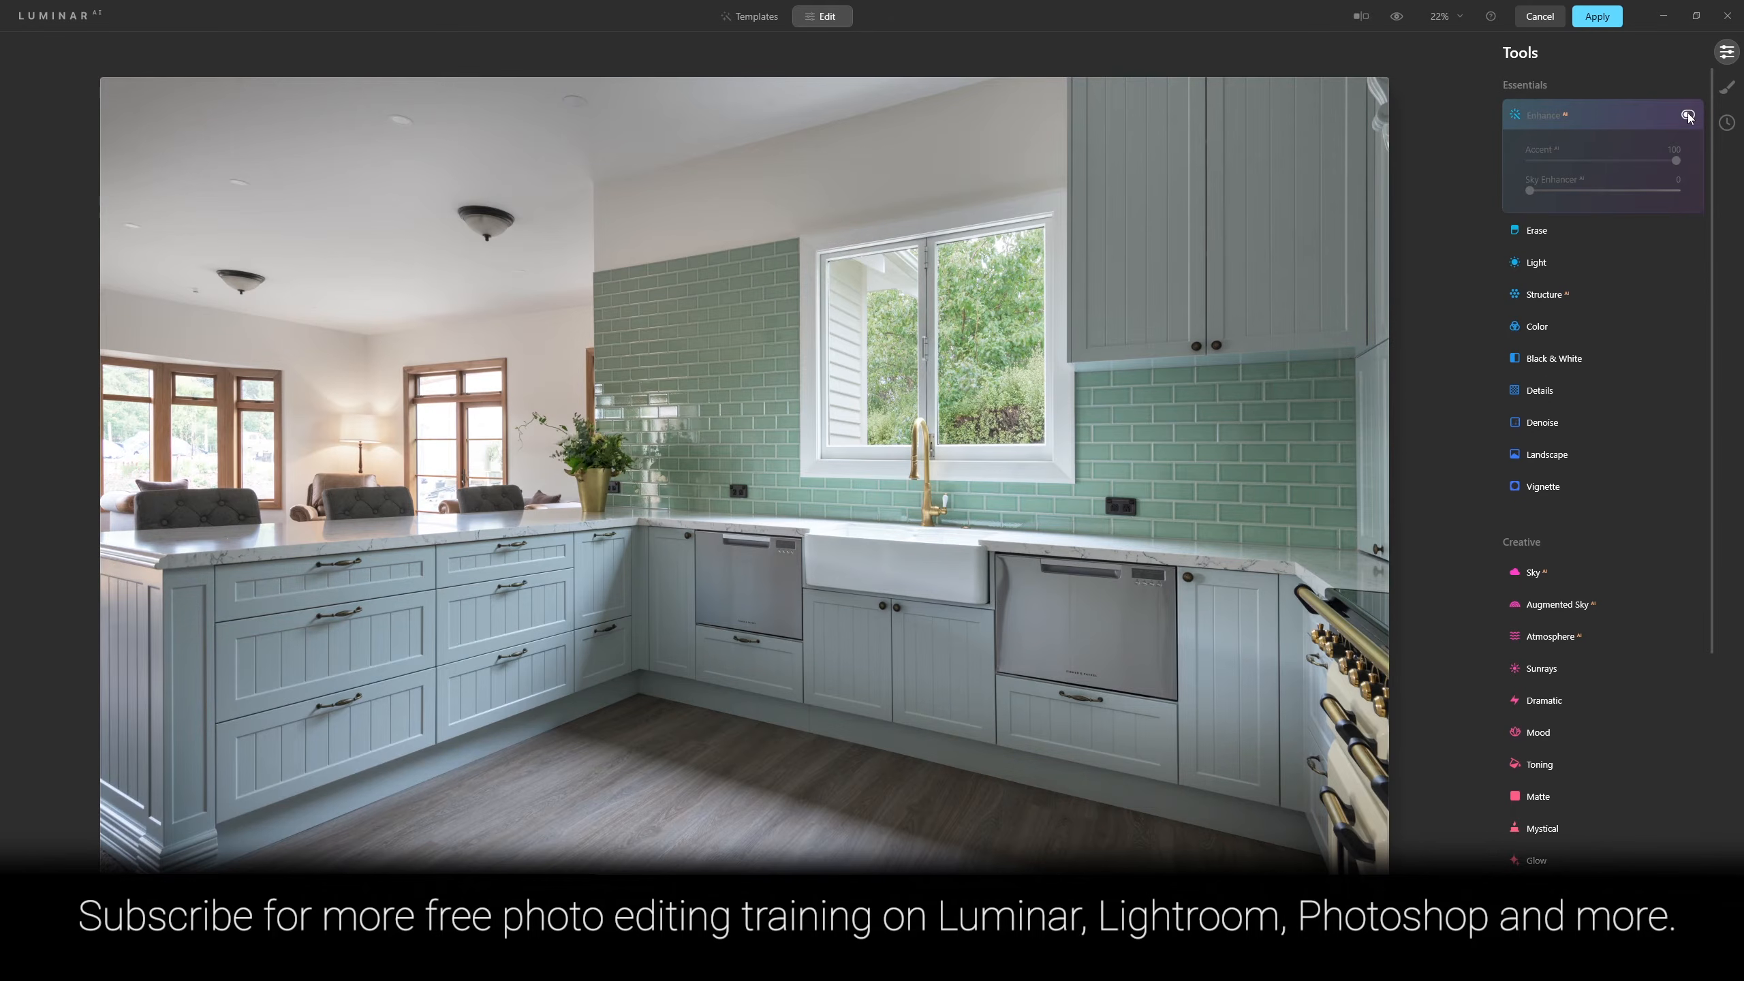
pyautogui.click(1689, 115)
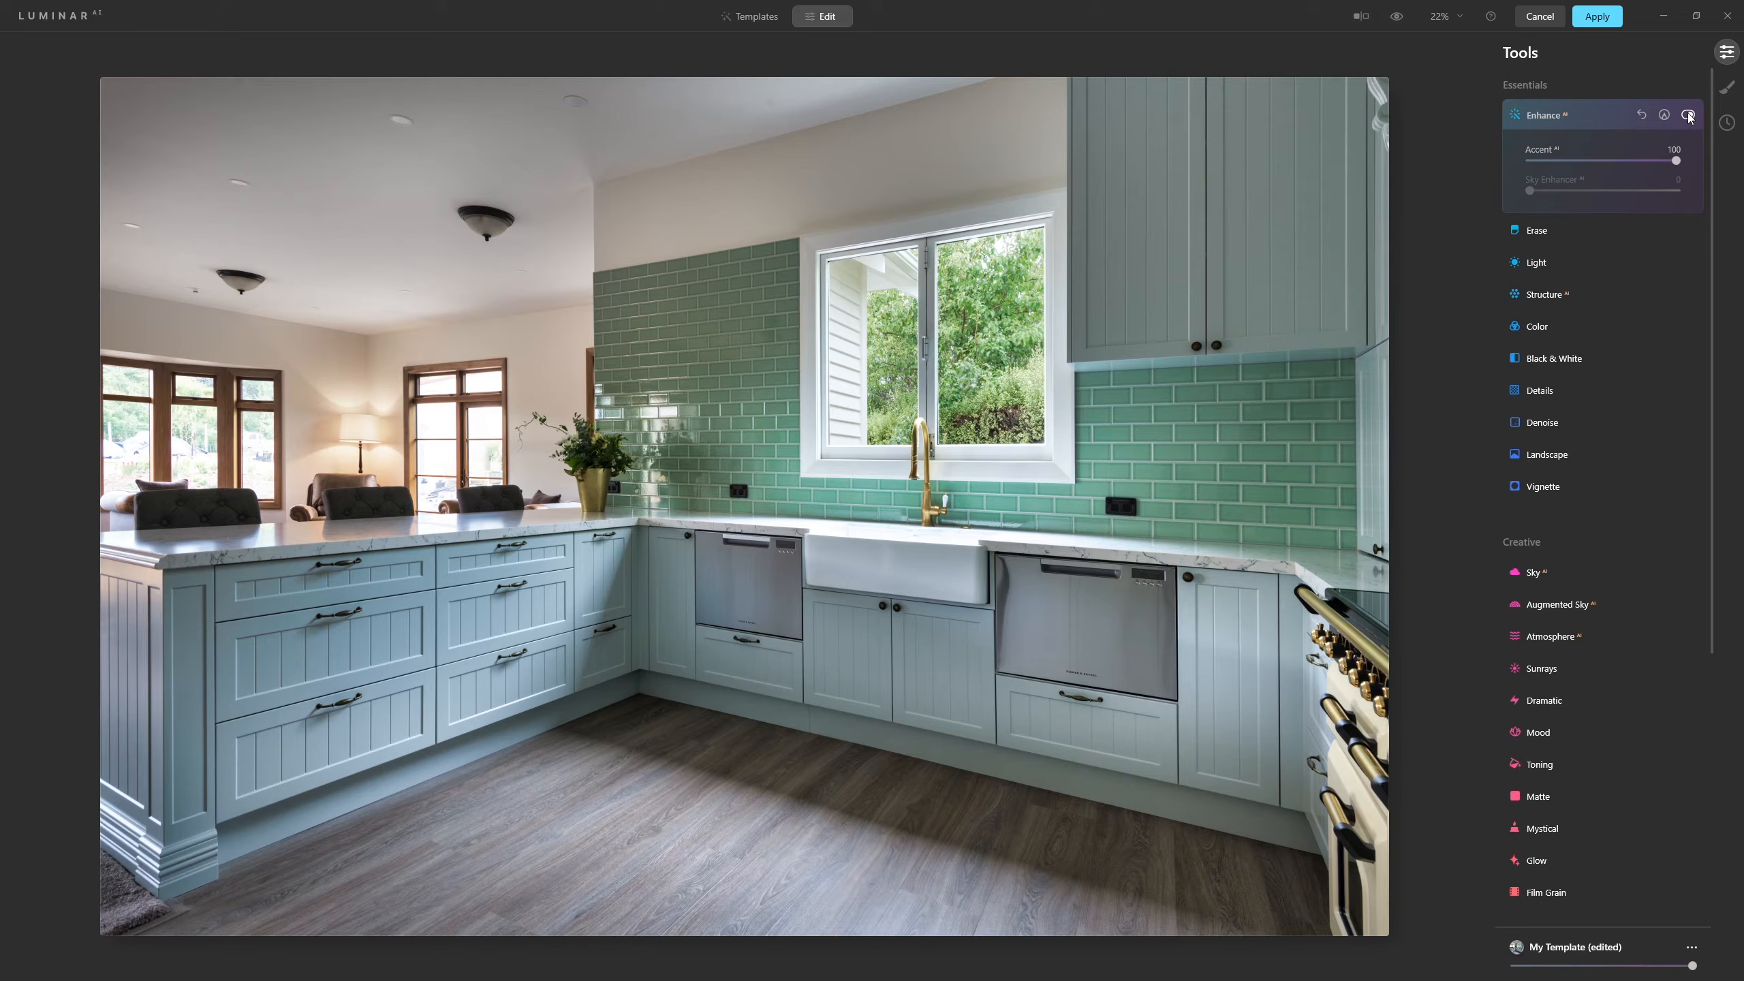
pyautogui.click(1689, 115)
pyautogui.click(1689, 115)
pyautogui.click(1689, 115)
pyautogui.moveTo(1607, 162); pyautogui.dragTo(1603, 164)
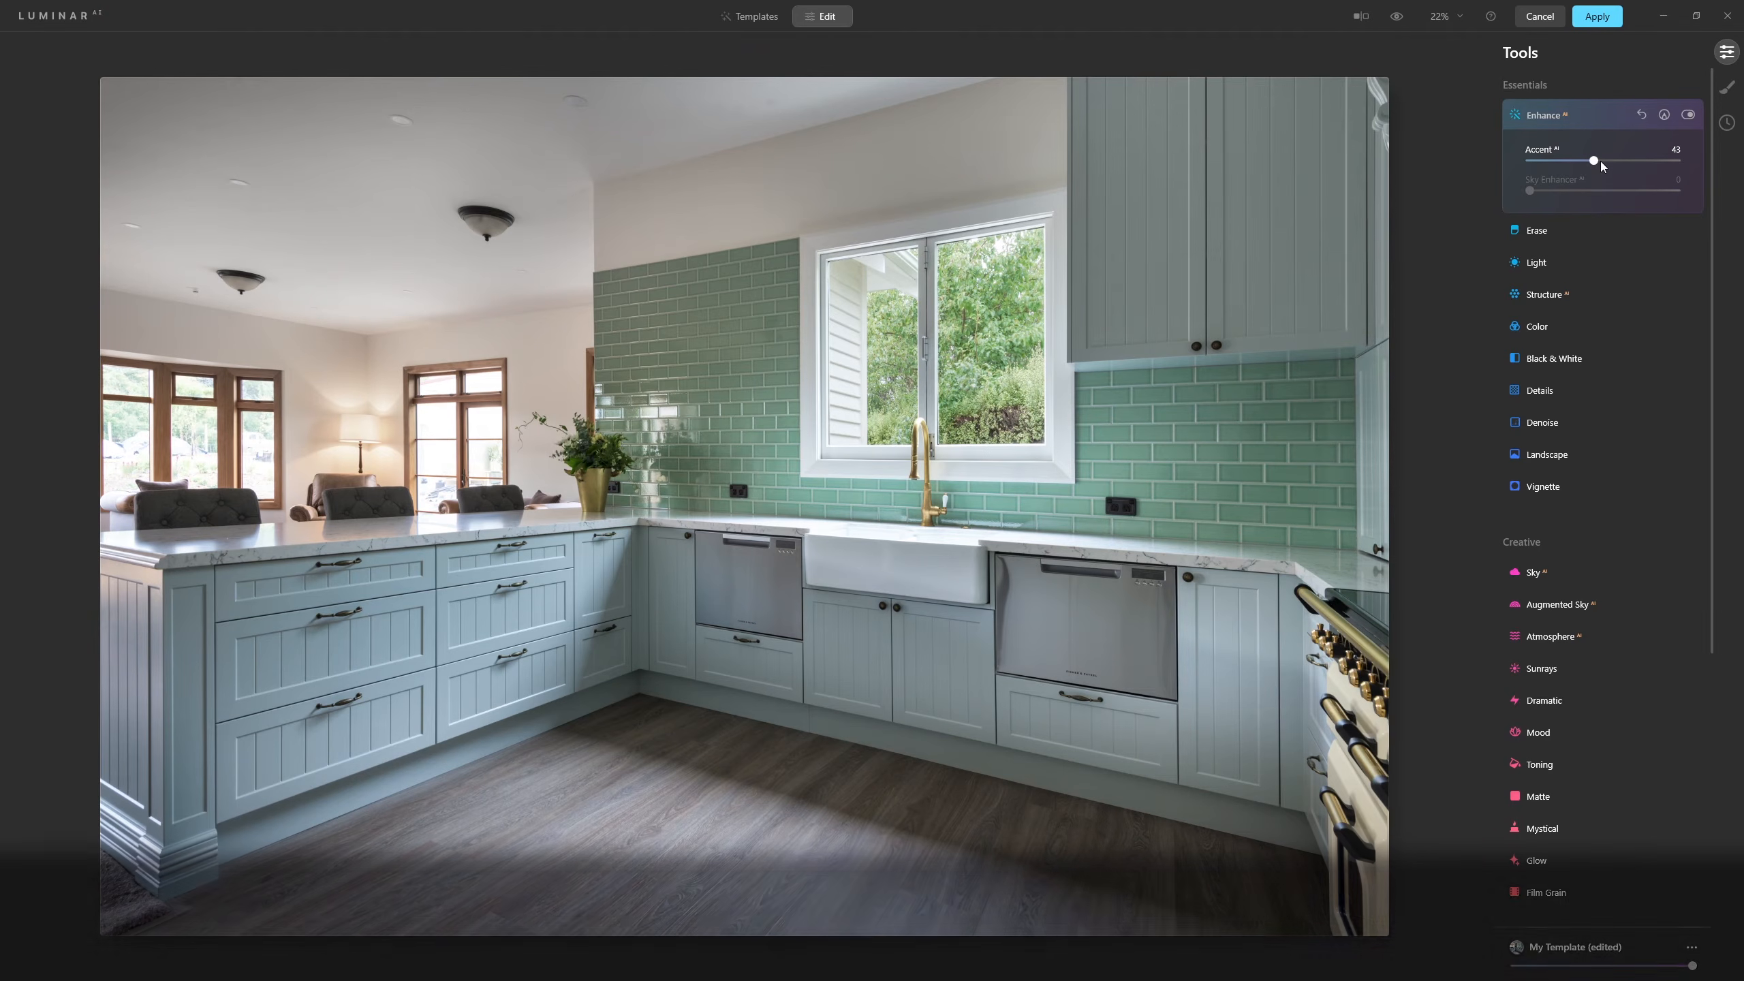
# Open the Structure tool and set its Amount to 11.
pyautogui.click(1553, 296)
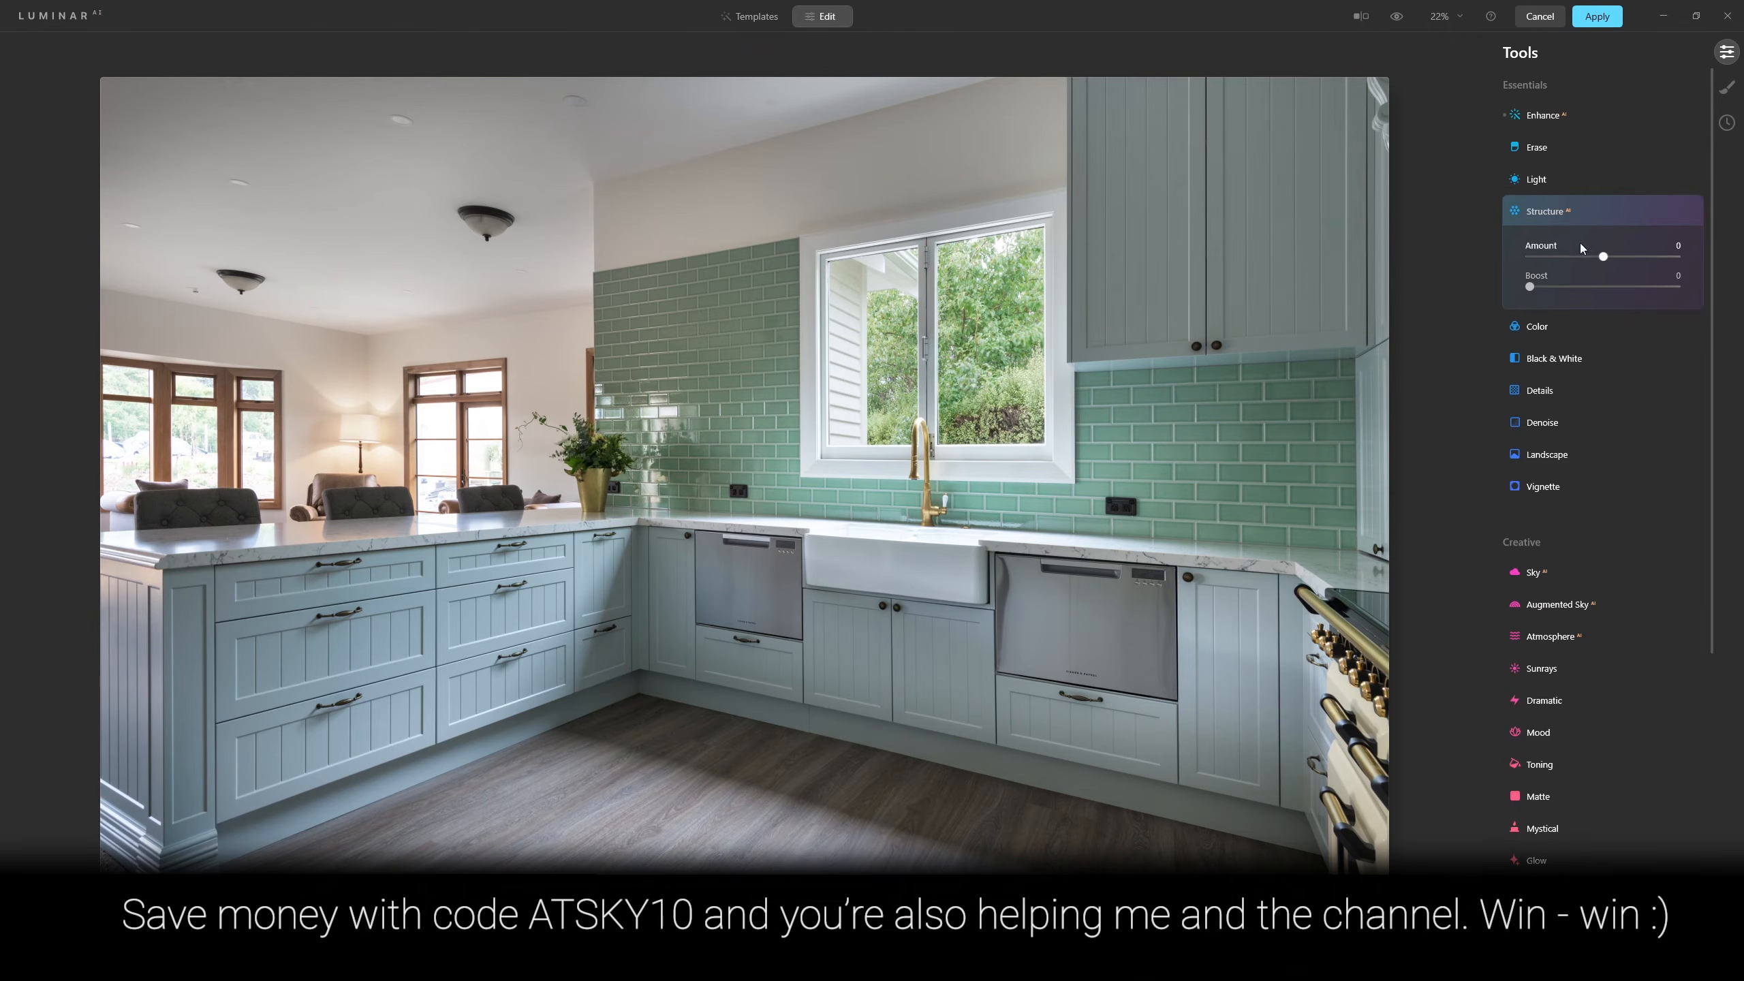
pyautogui.moveTo(1606, 256); pyautogui.dragTo(1677, 266)
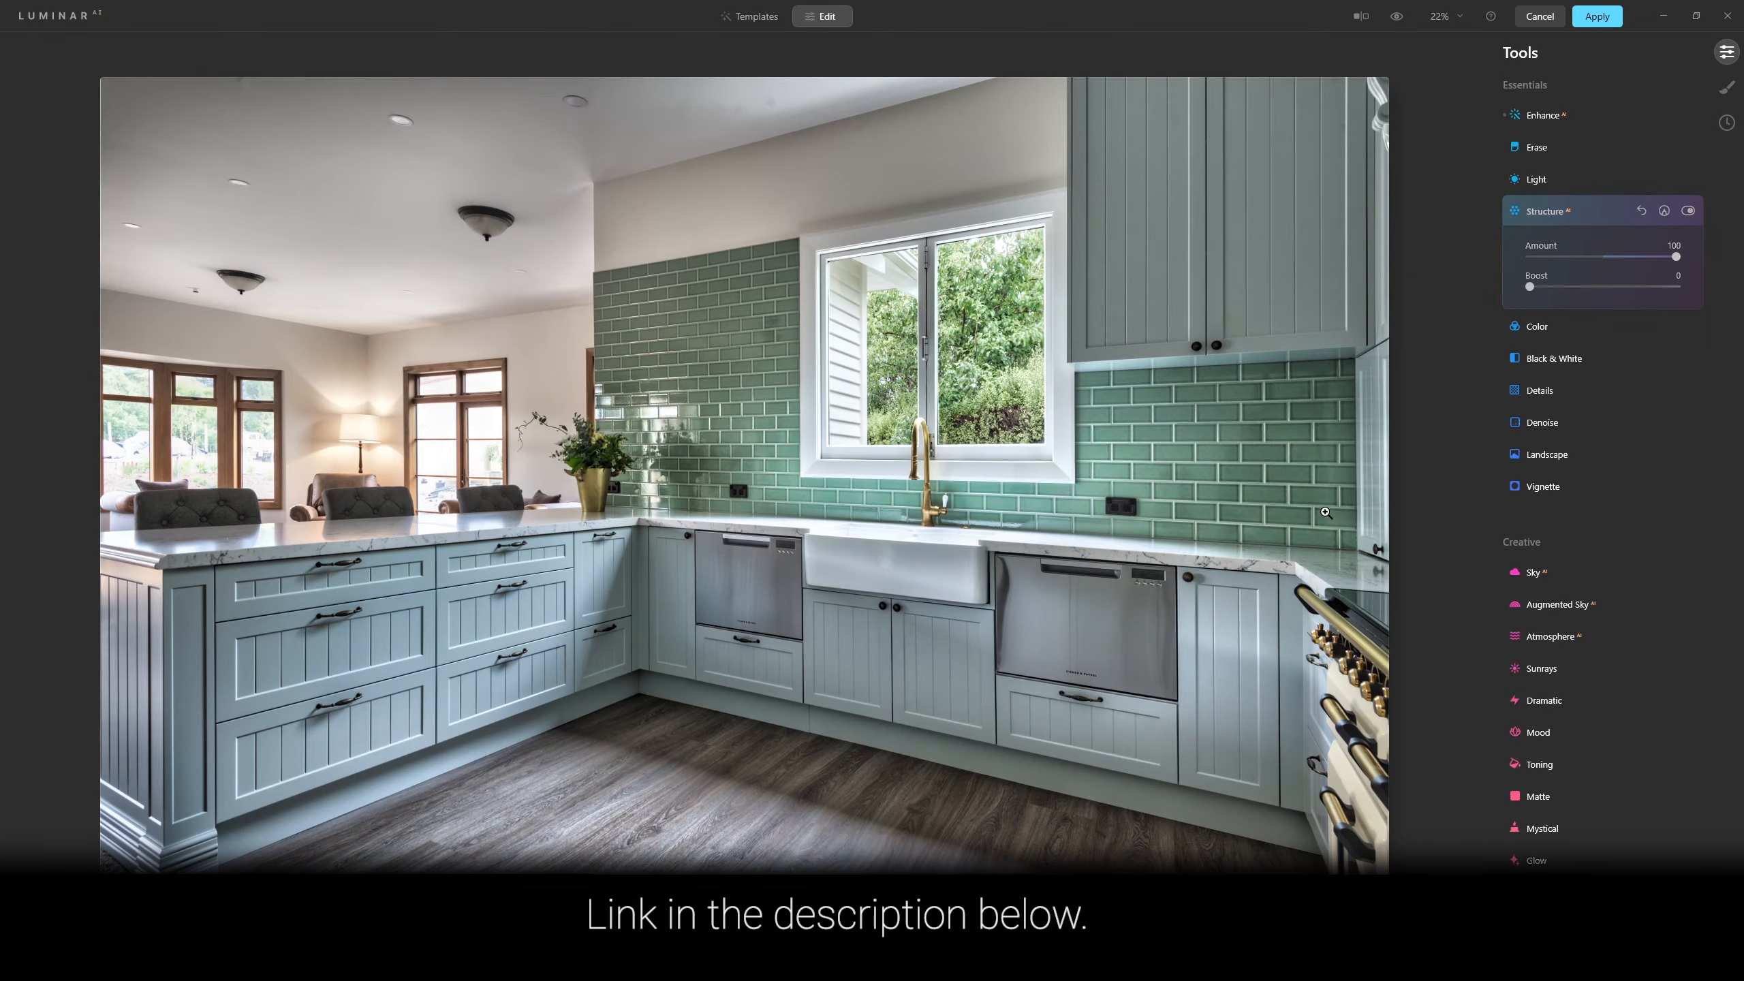
pyautogui.moveTo(1676, 259); pyautogui.dragTo(1605, 261)
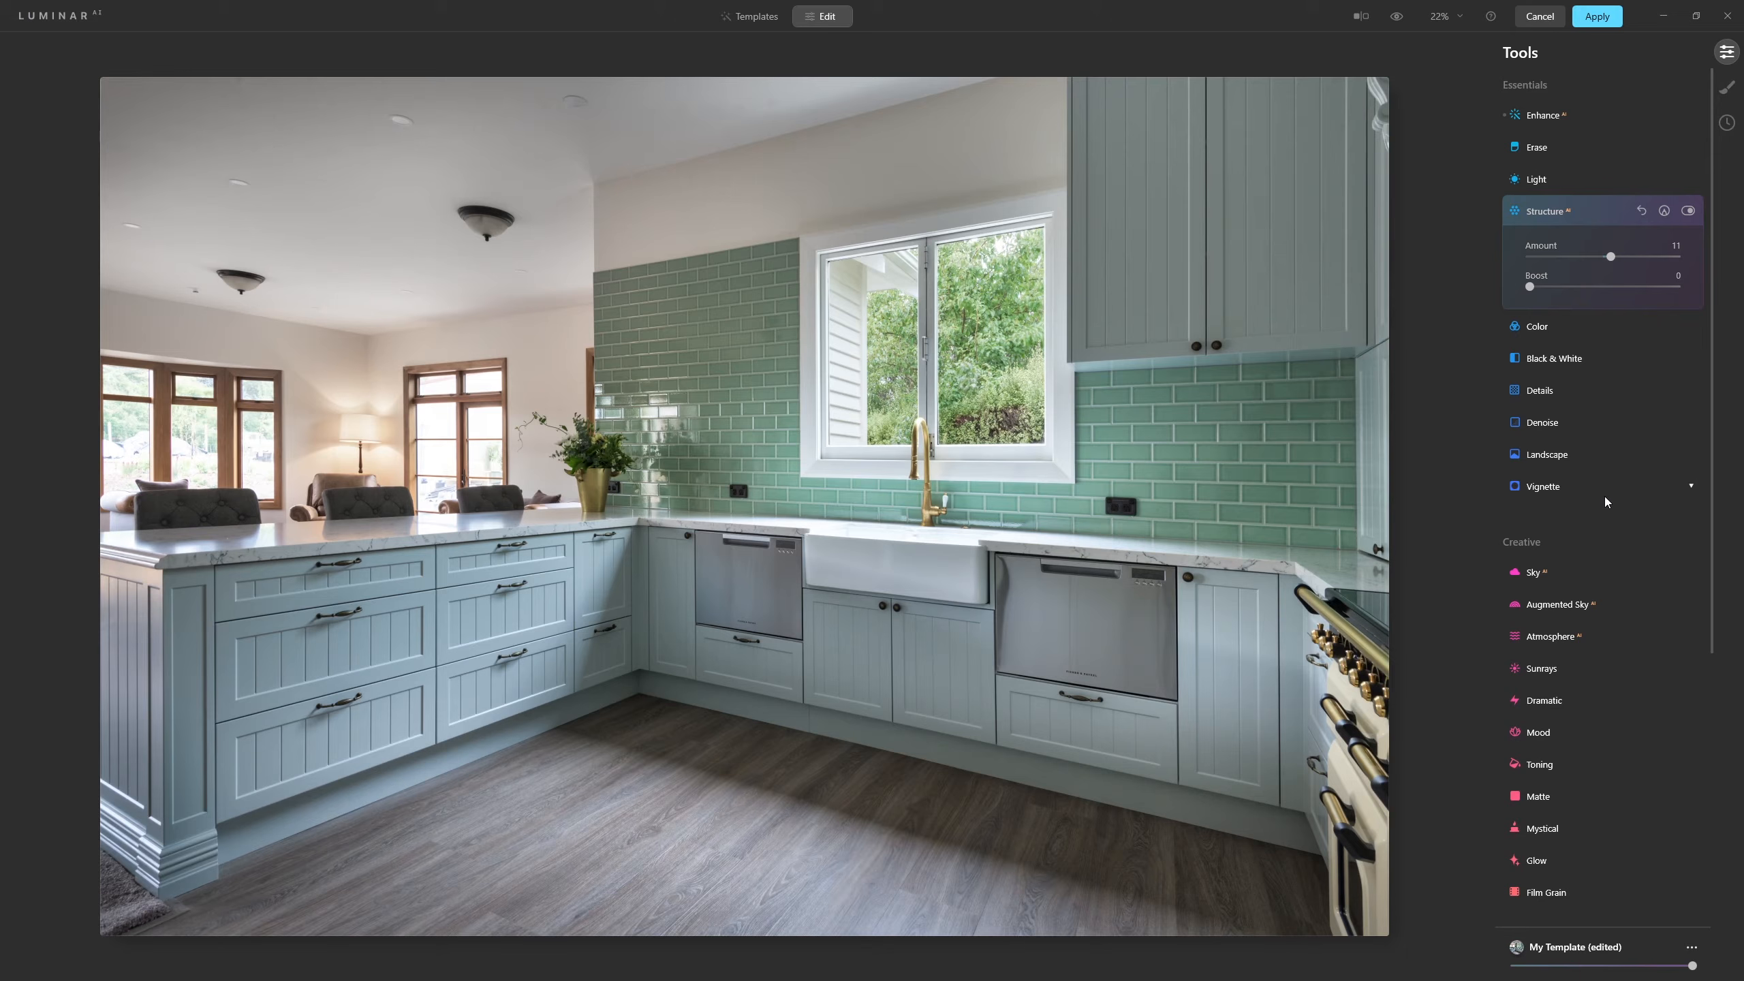
# Open the Details tool and set Sharpen to 65, briefly expanding the Details Masking options.
pyautogui.click(1526, 389)
pyautogui.moveTo(1533, 458); pyautogui.dragTo(1618, 456)
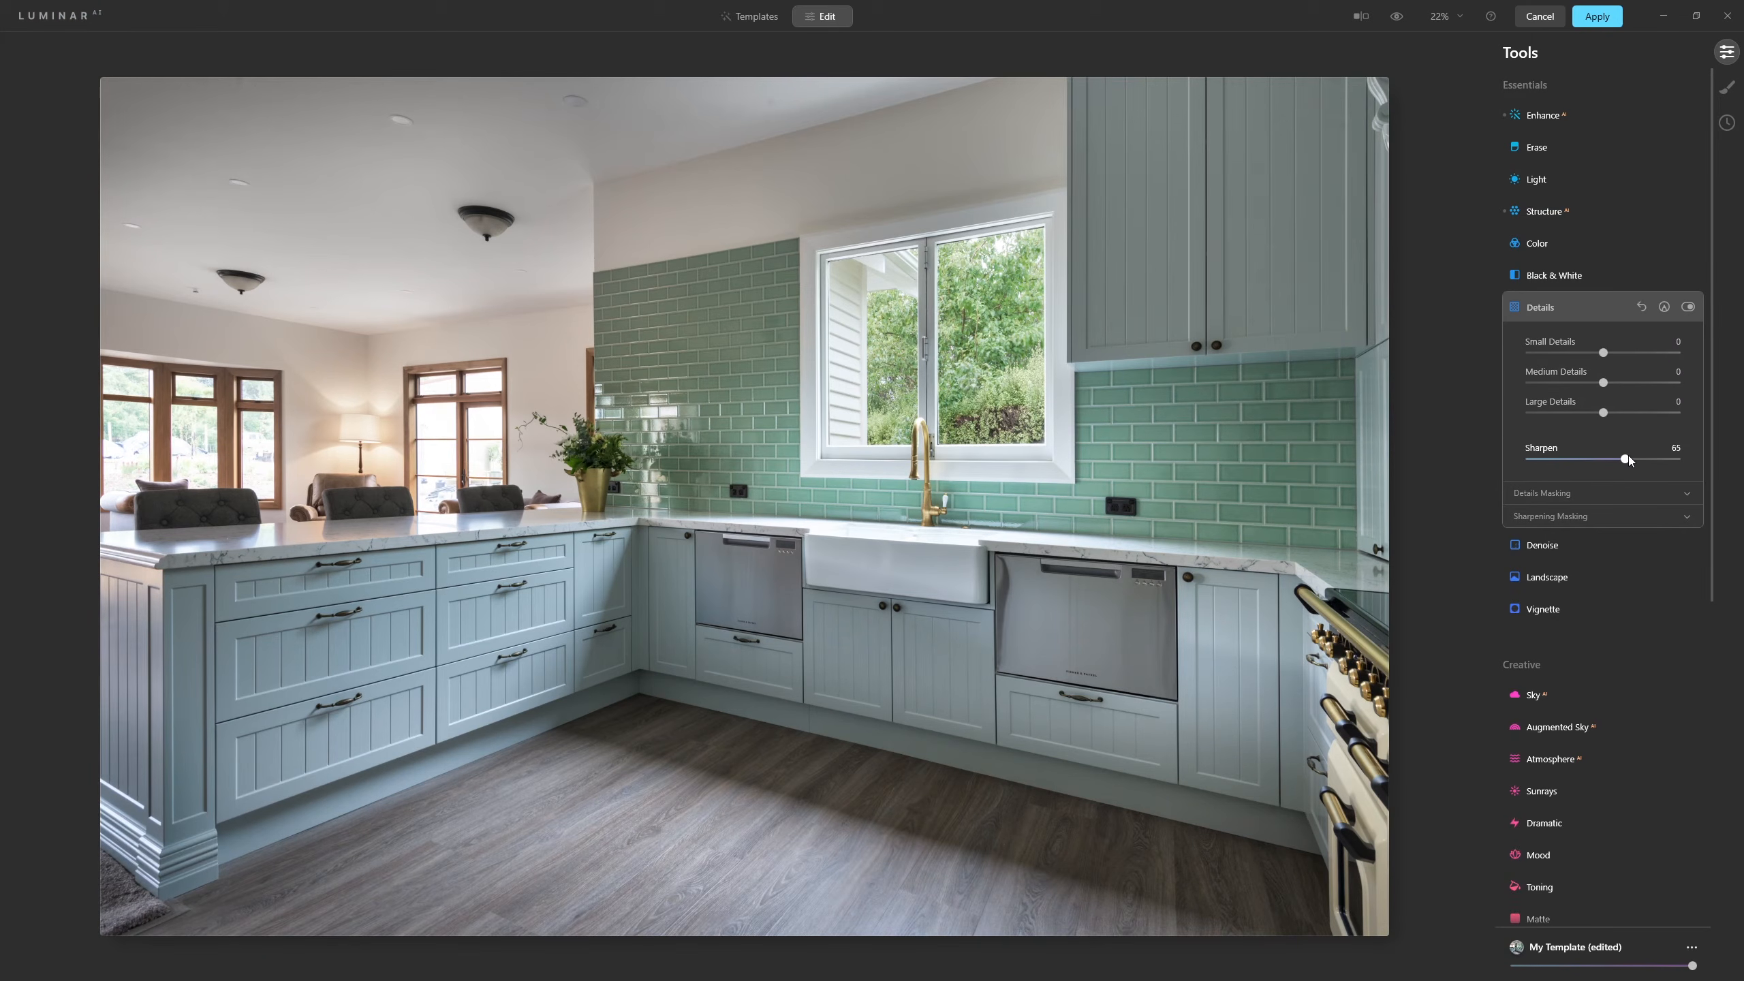
pyautogui.click(1541, 495)
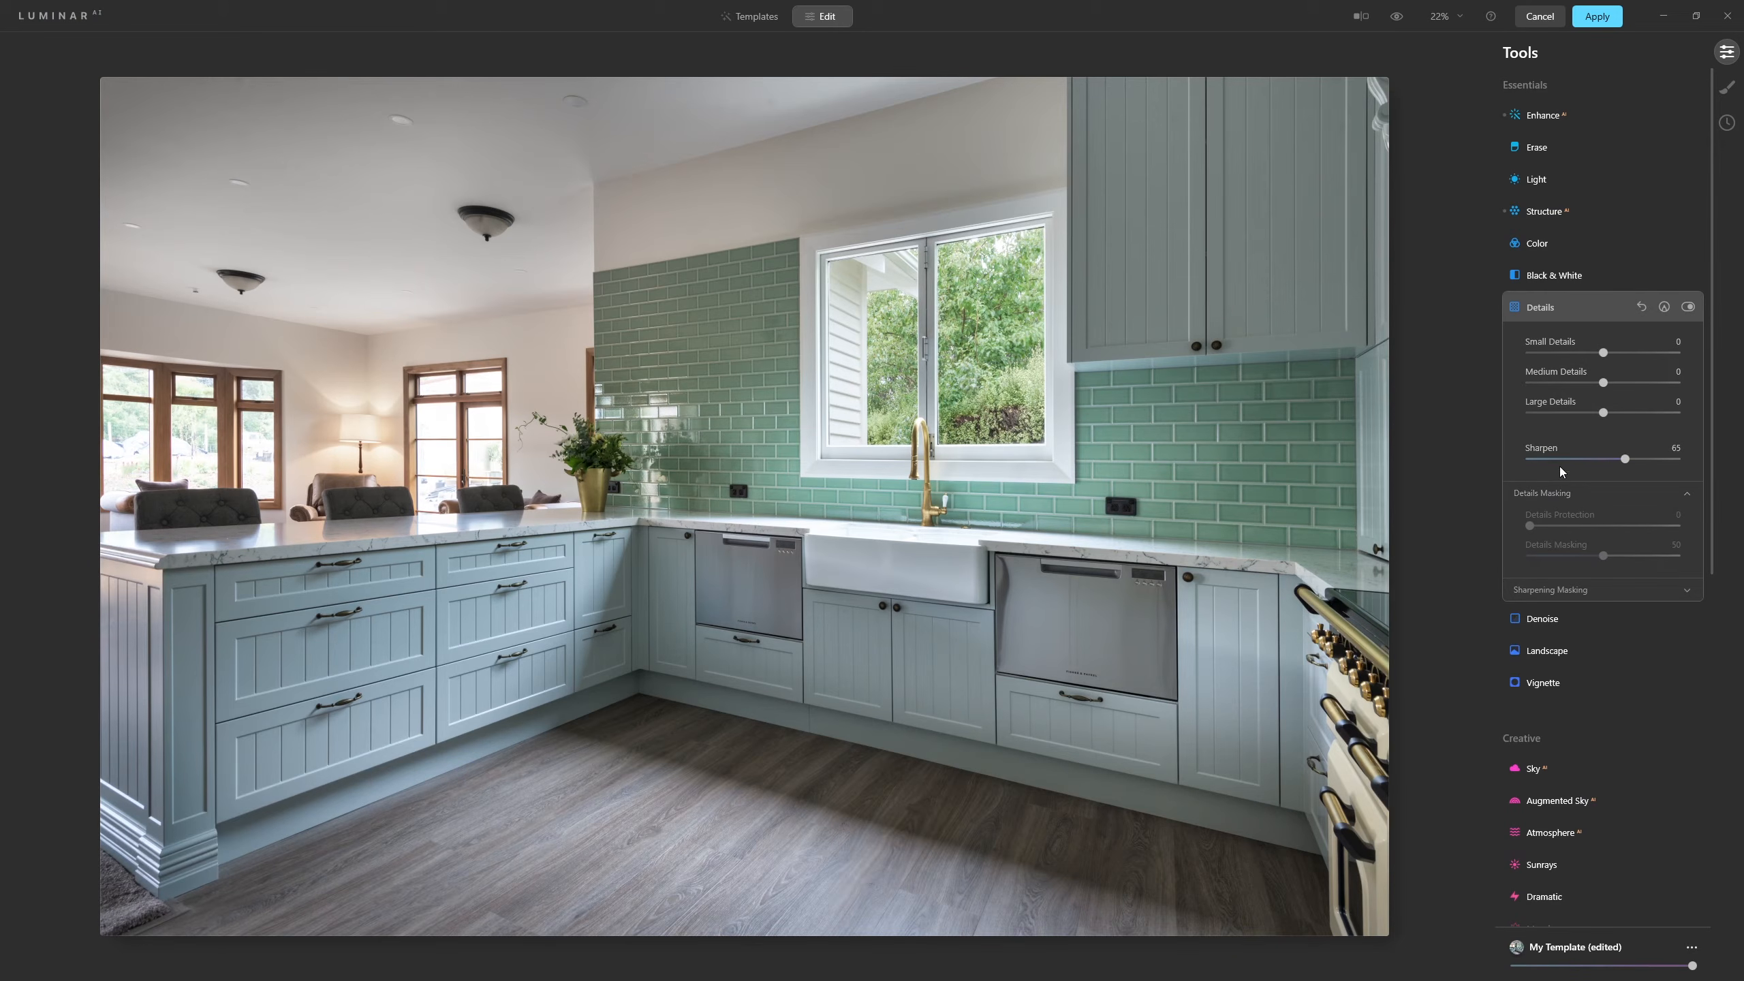
pyautogui.click(1555, 500)
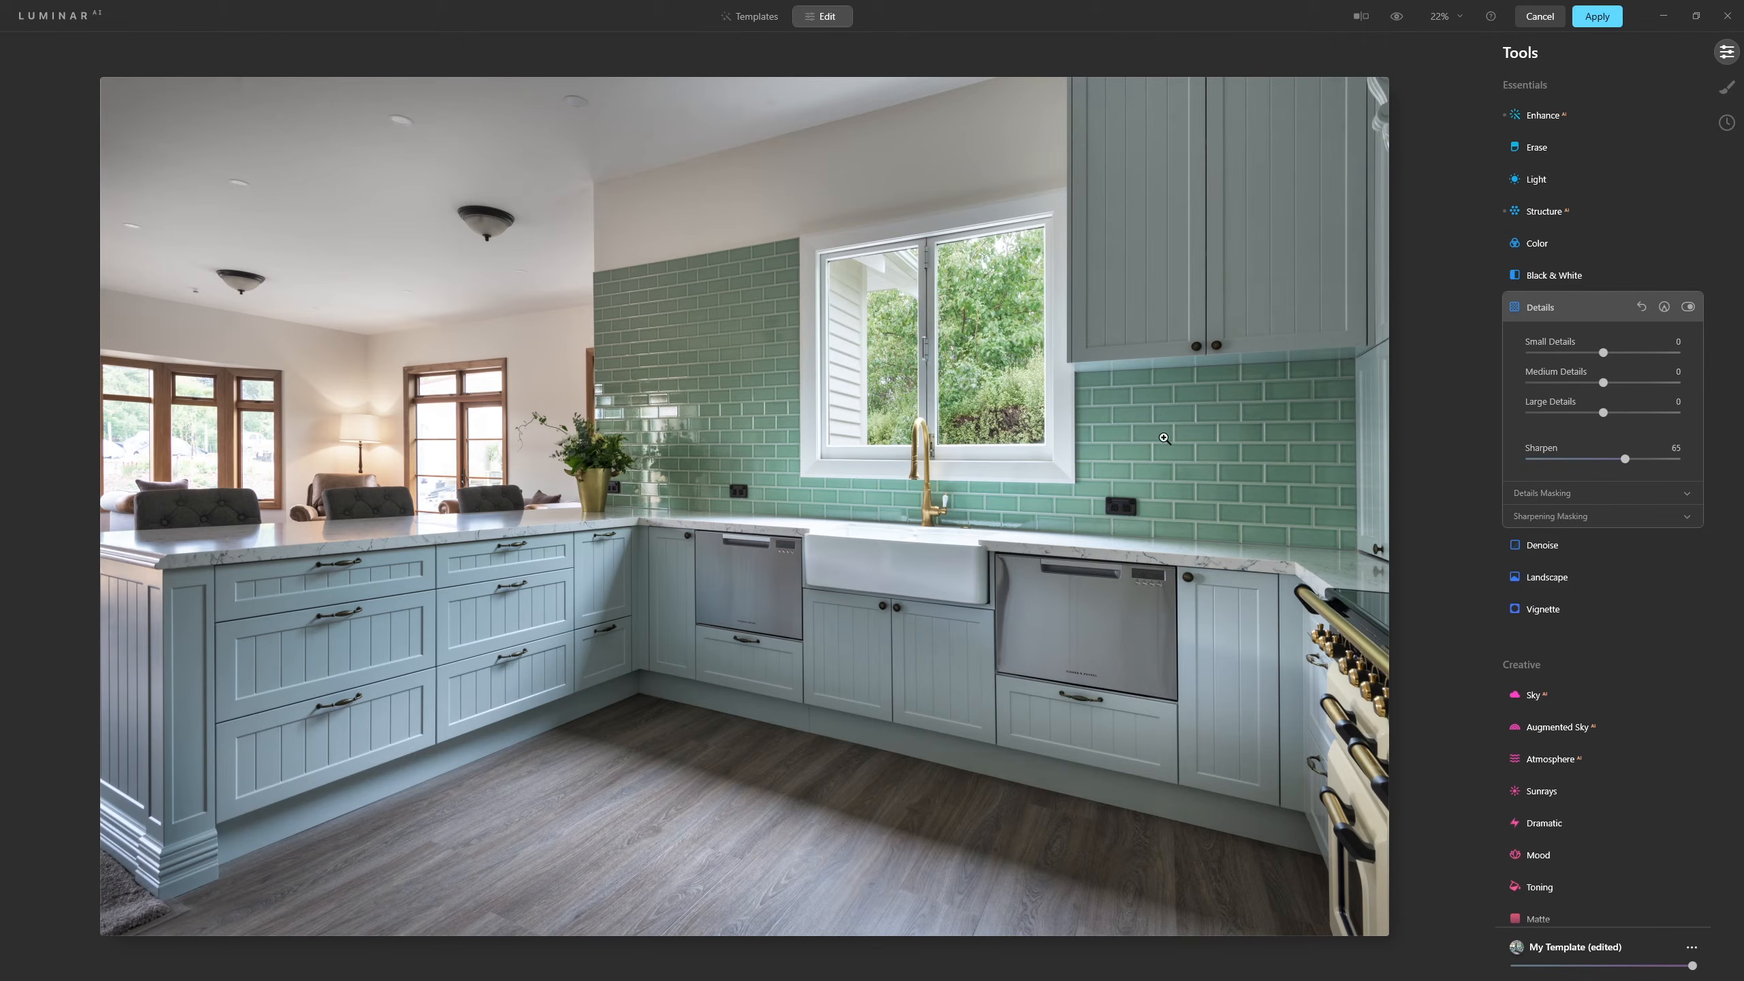
# Zoom in on the sink area and toggle the Details tool on and off to compare sharpening.
pyautogui.click(1103, 553)
pyautogui.moveTo(1230, 398); pyautogui.dragTo(1005, 406)
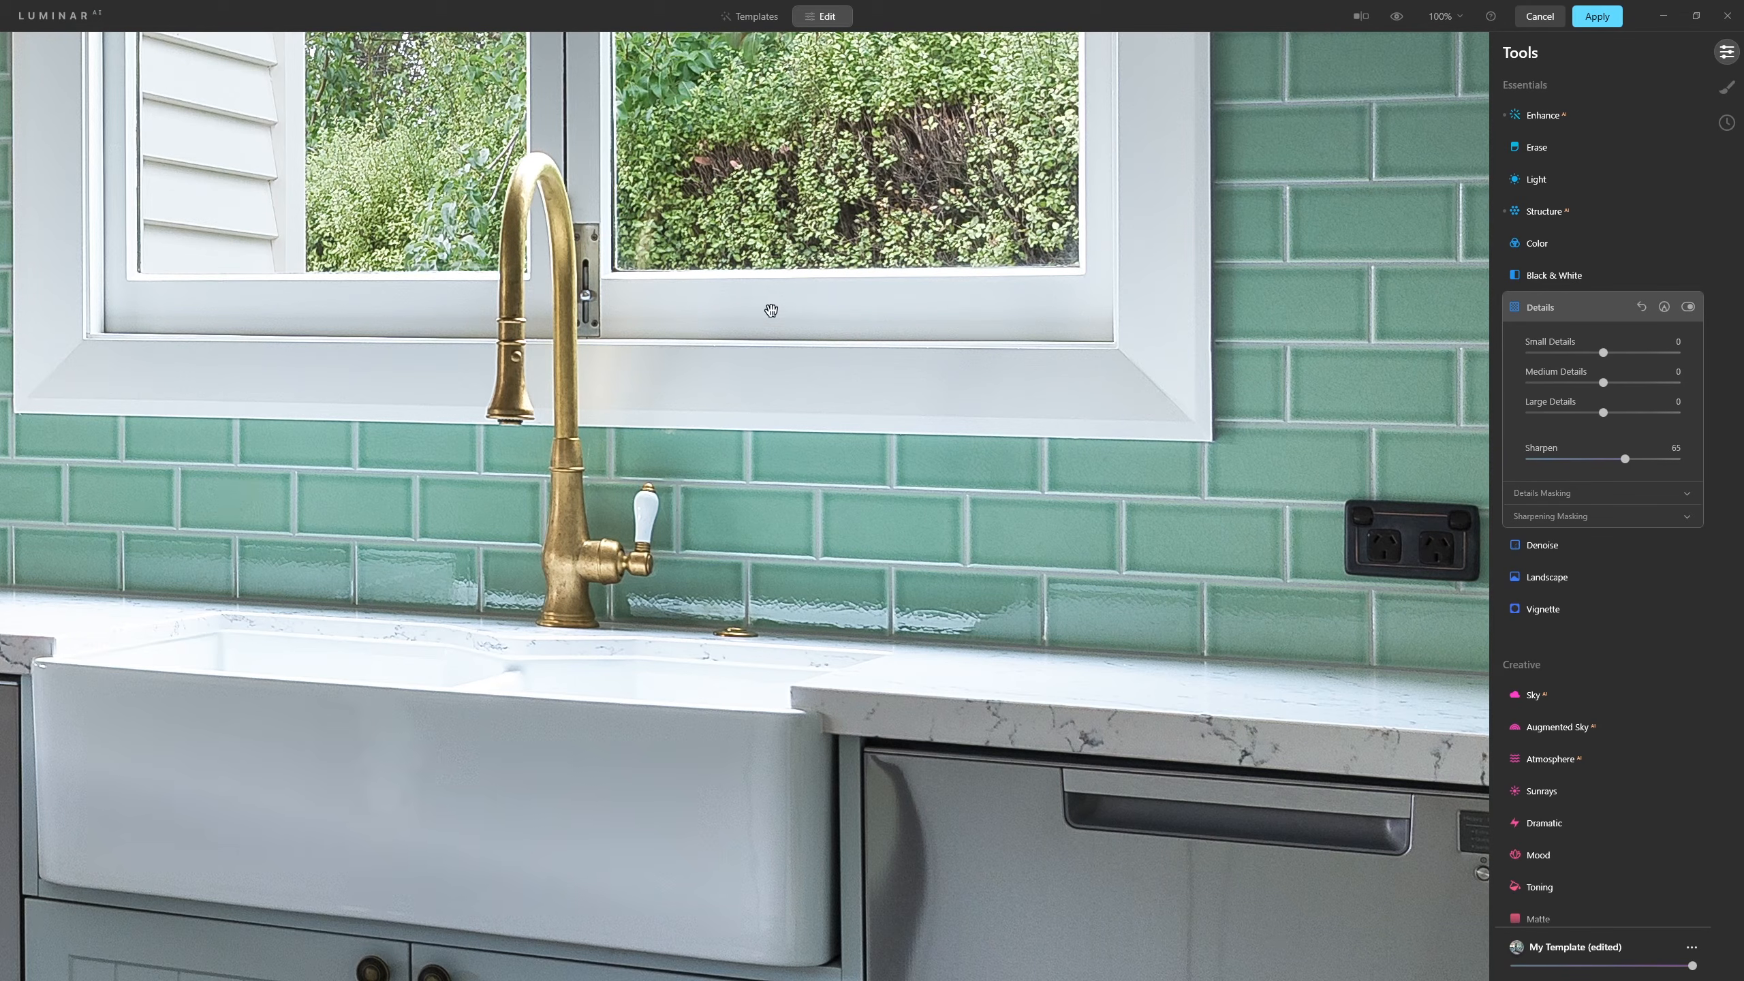
pyautogui.click(1688, 308)
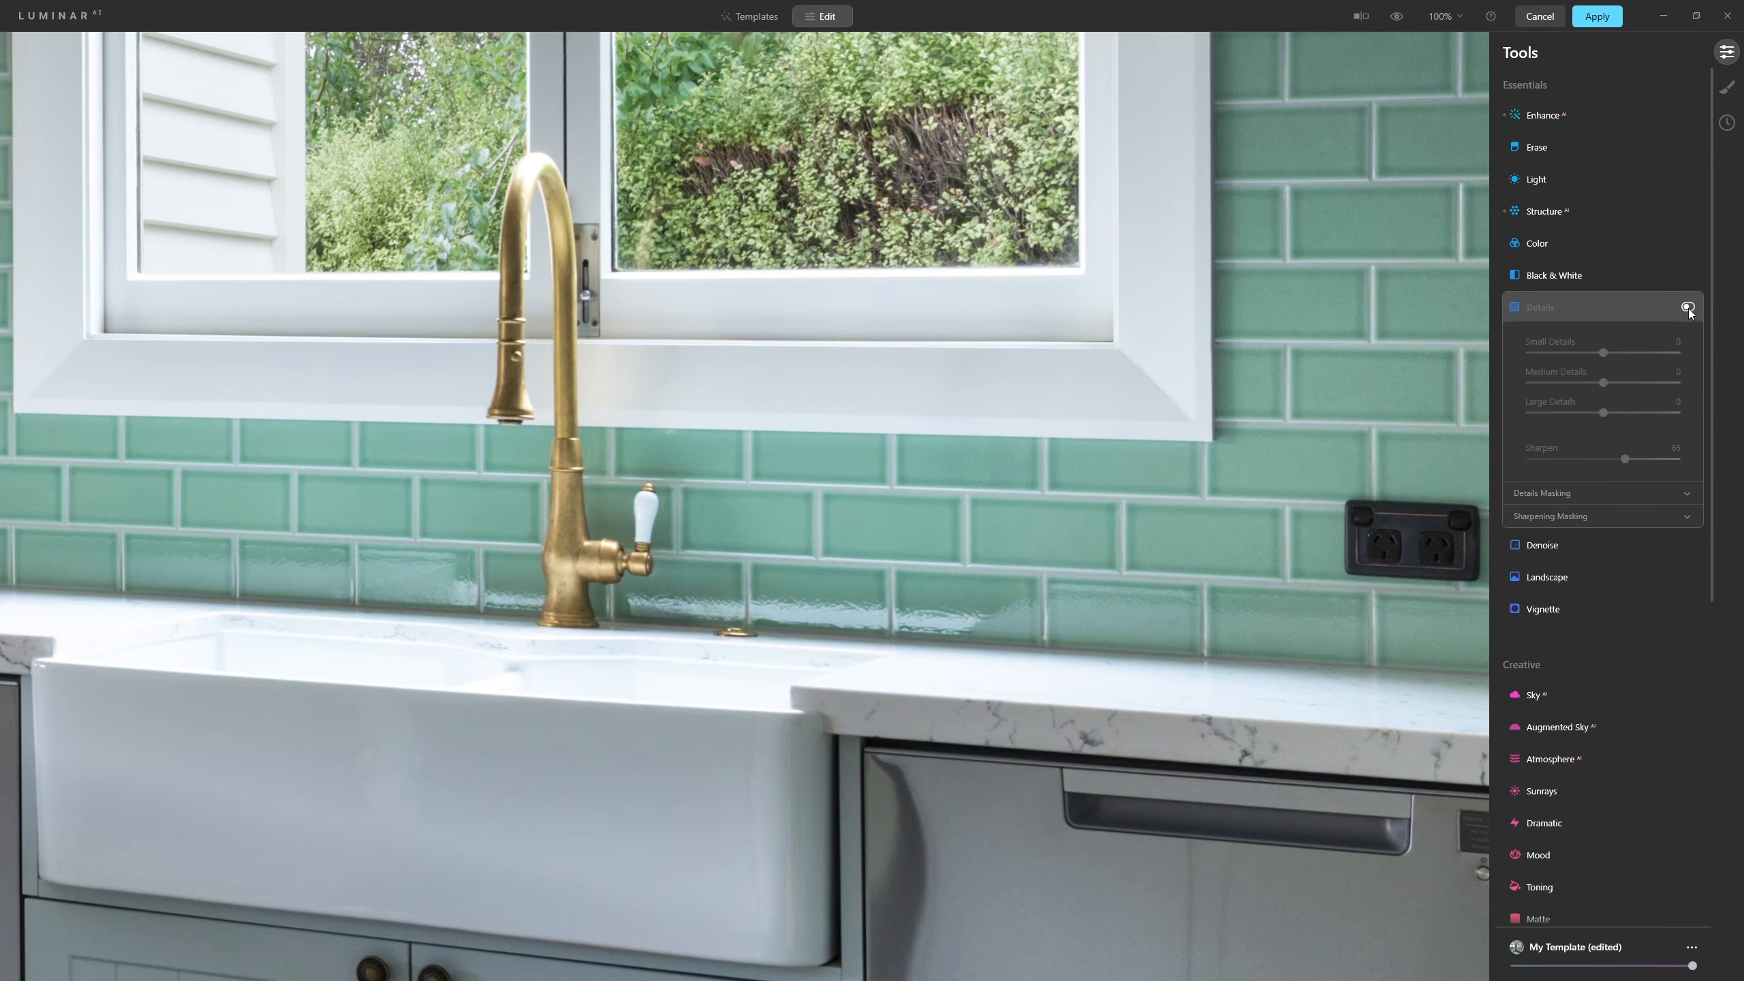
pyautogui.click(1689, 308)
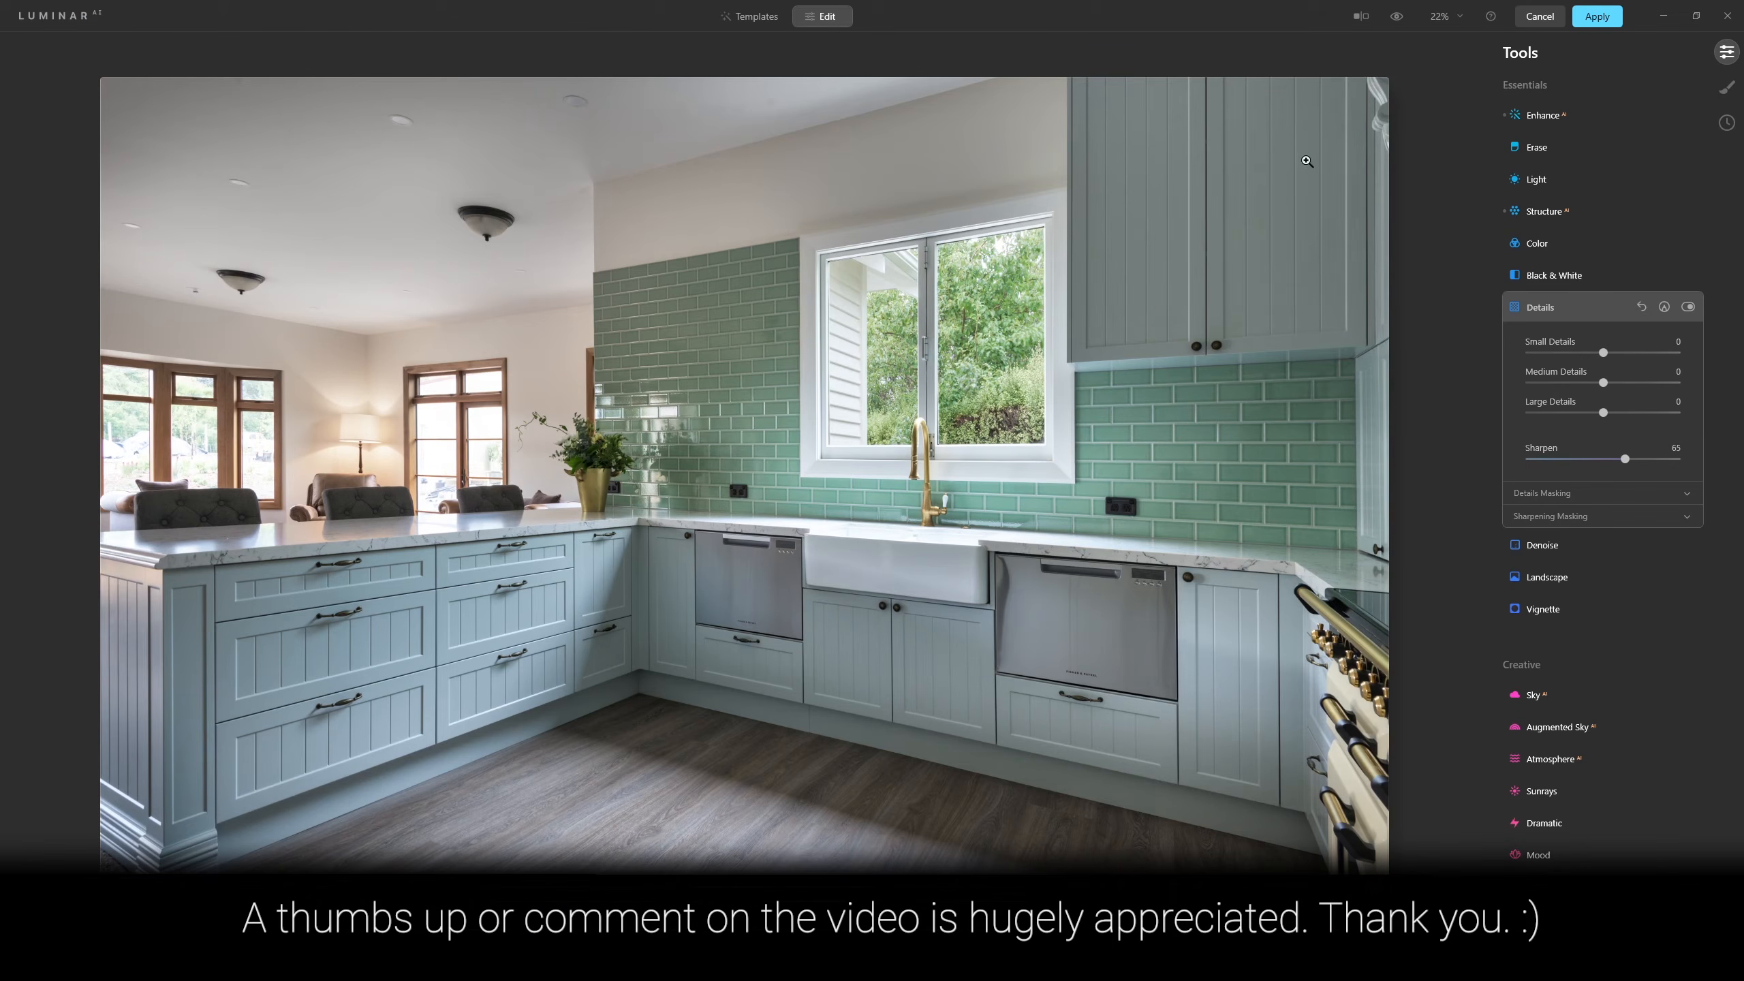
# Compare the image before and after all edits, then apply the Luminar AI adjustments.
pyautogui.click(1395, 24)
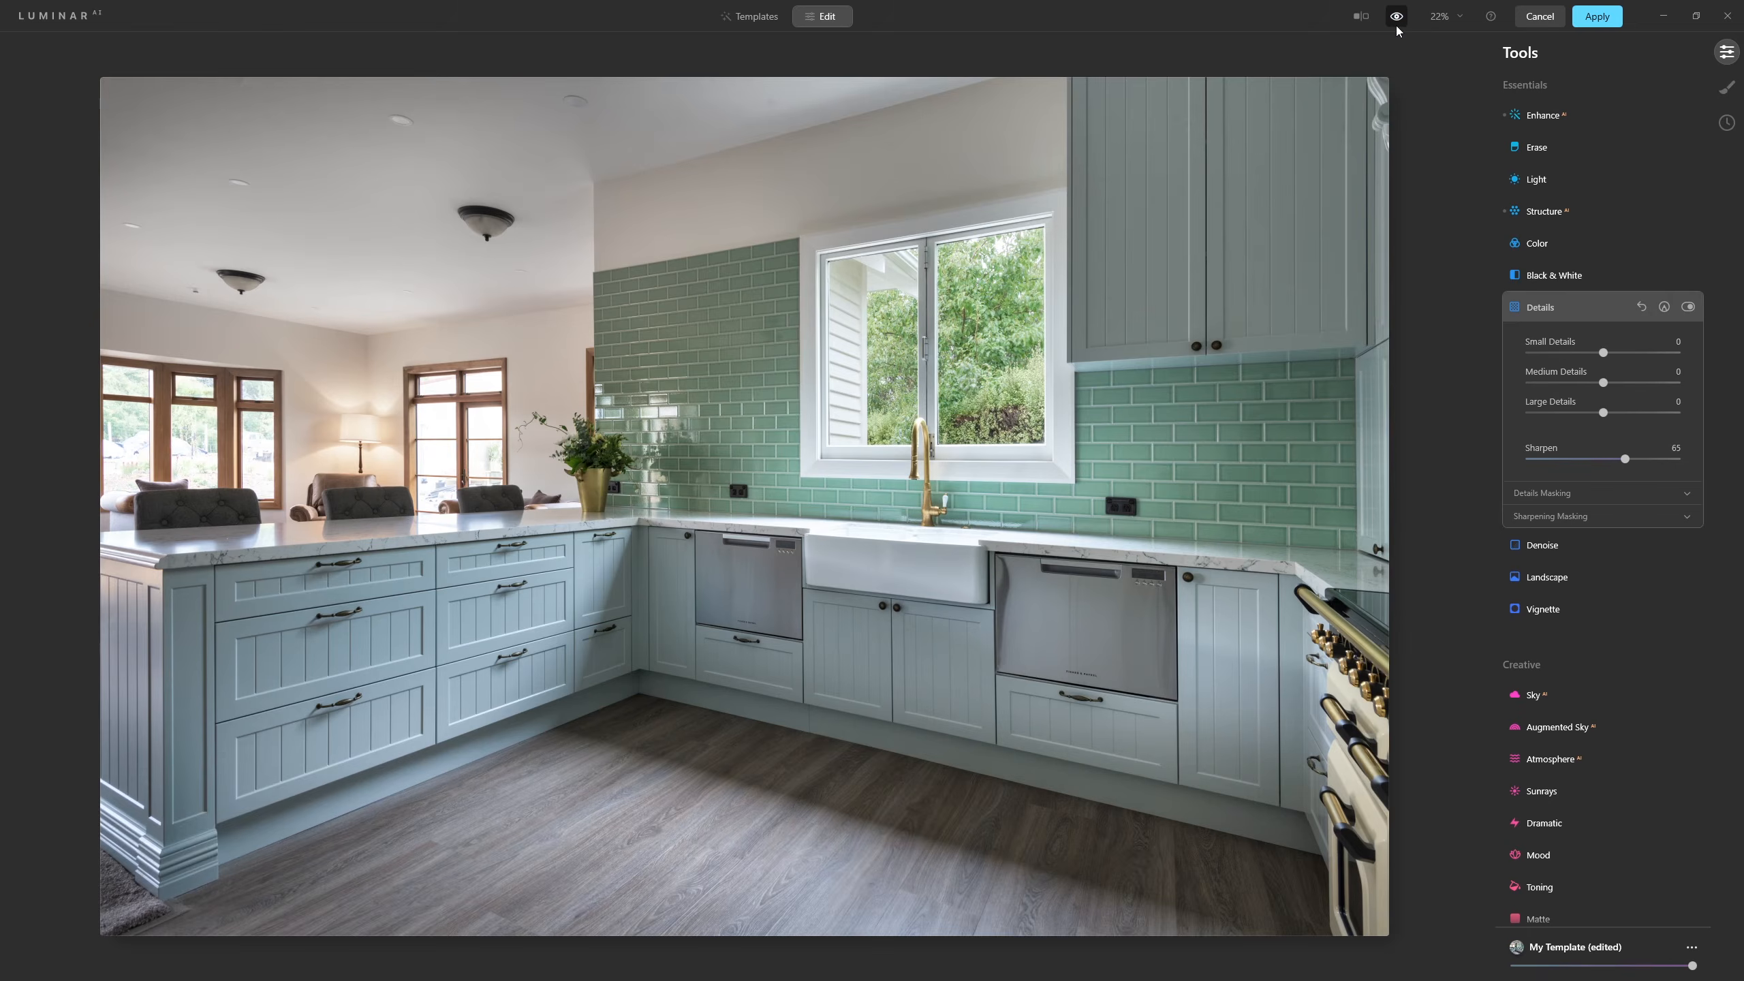
pyautogui.click(1395, 24)
pyautogui.click(1395, 25)
pyautogui.click(1600, 19)
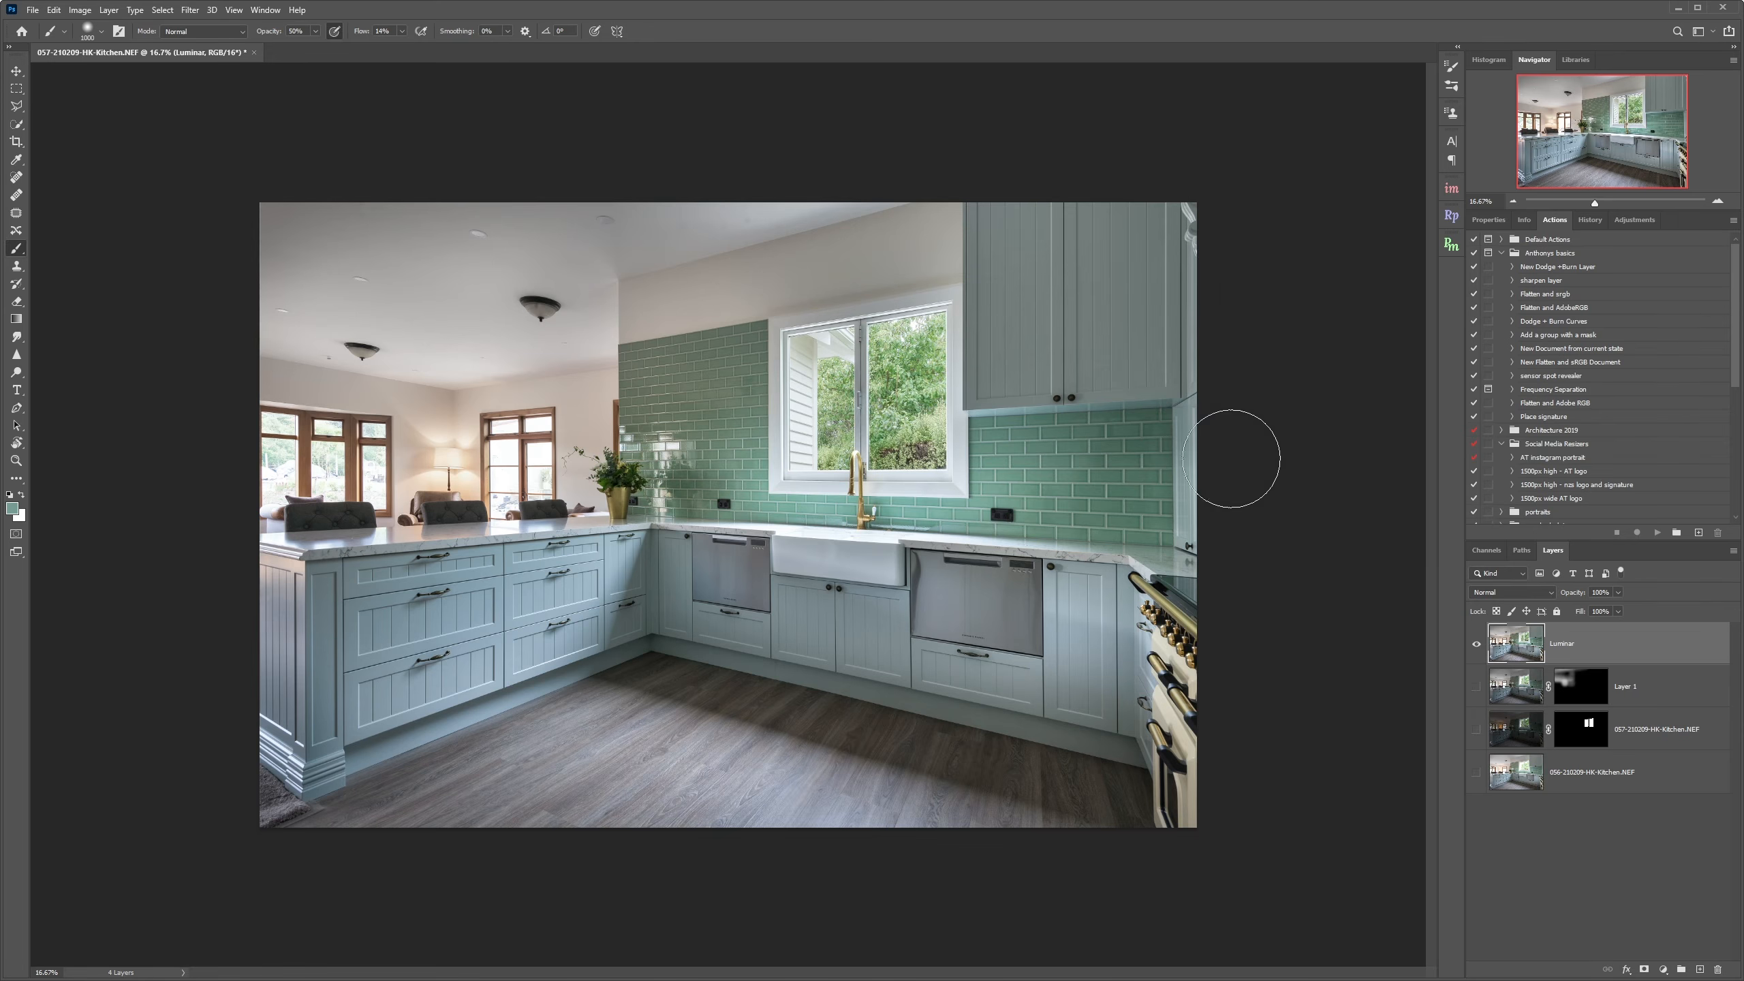
# Show the lower layers again and toggle the Luminar layer to compare.
pyautogui.moveTo(1477, 687); pyautogui.dragTo(1479, 772)
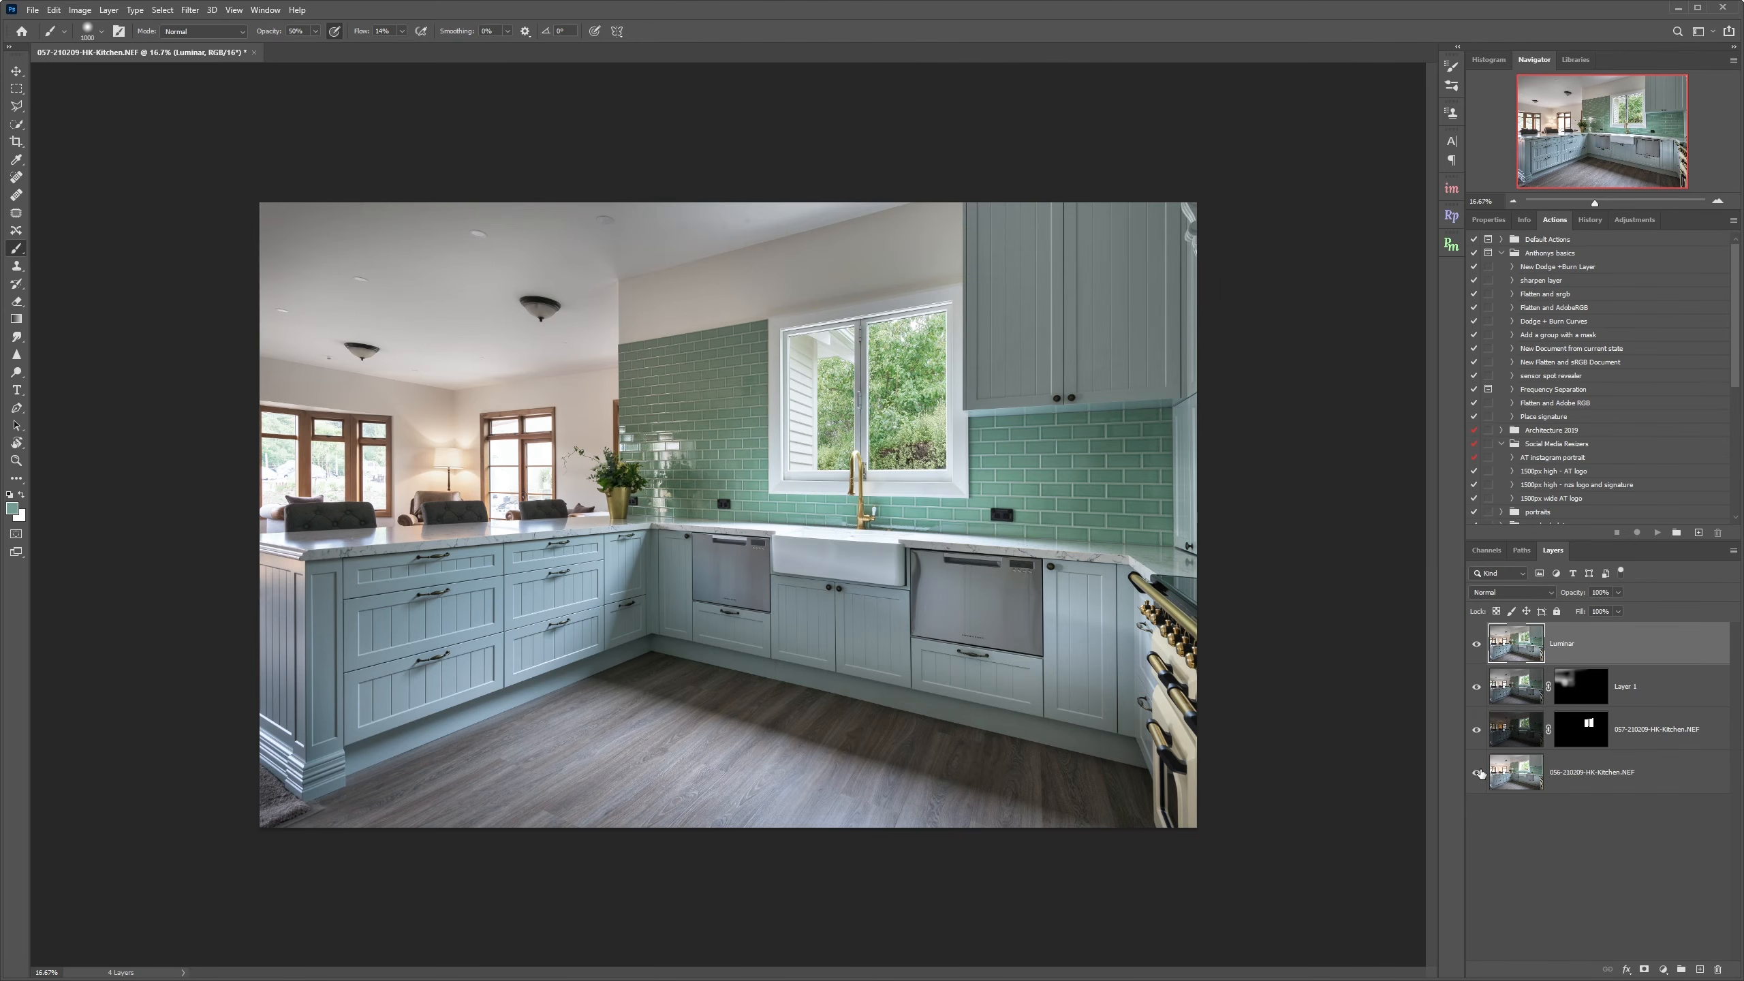
pyautogui.click(1476, 644)
pyautogui.click(1476, 643)
# With an enlarged Spot Healing Brush, remove the small fixtures and spots from the ceiling.
pyautogui.click(17, 214)
pyautogui.click(17, 179)
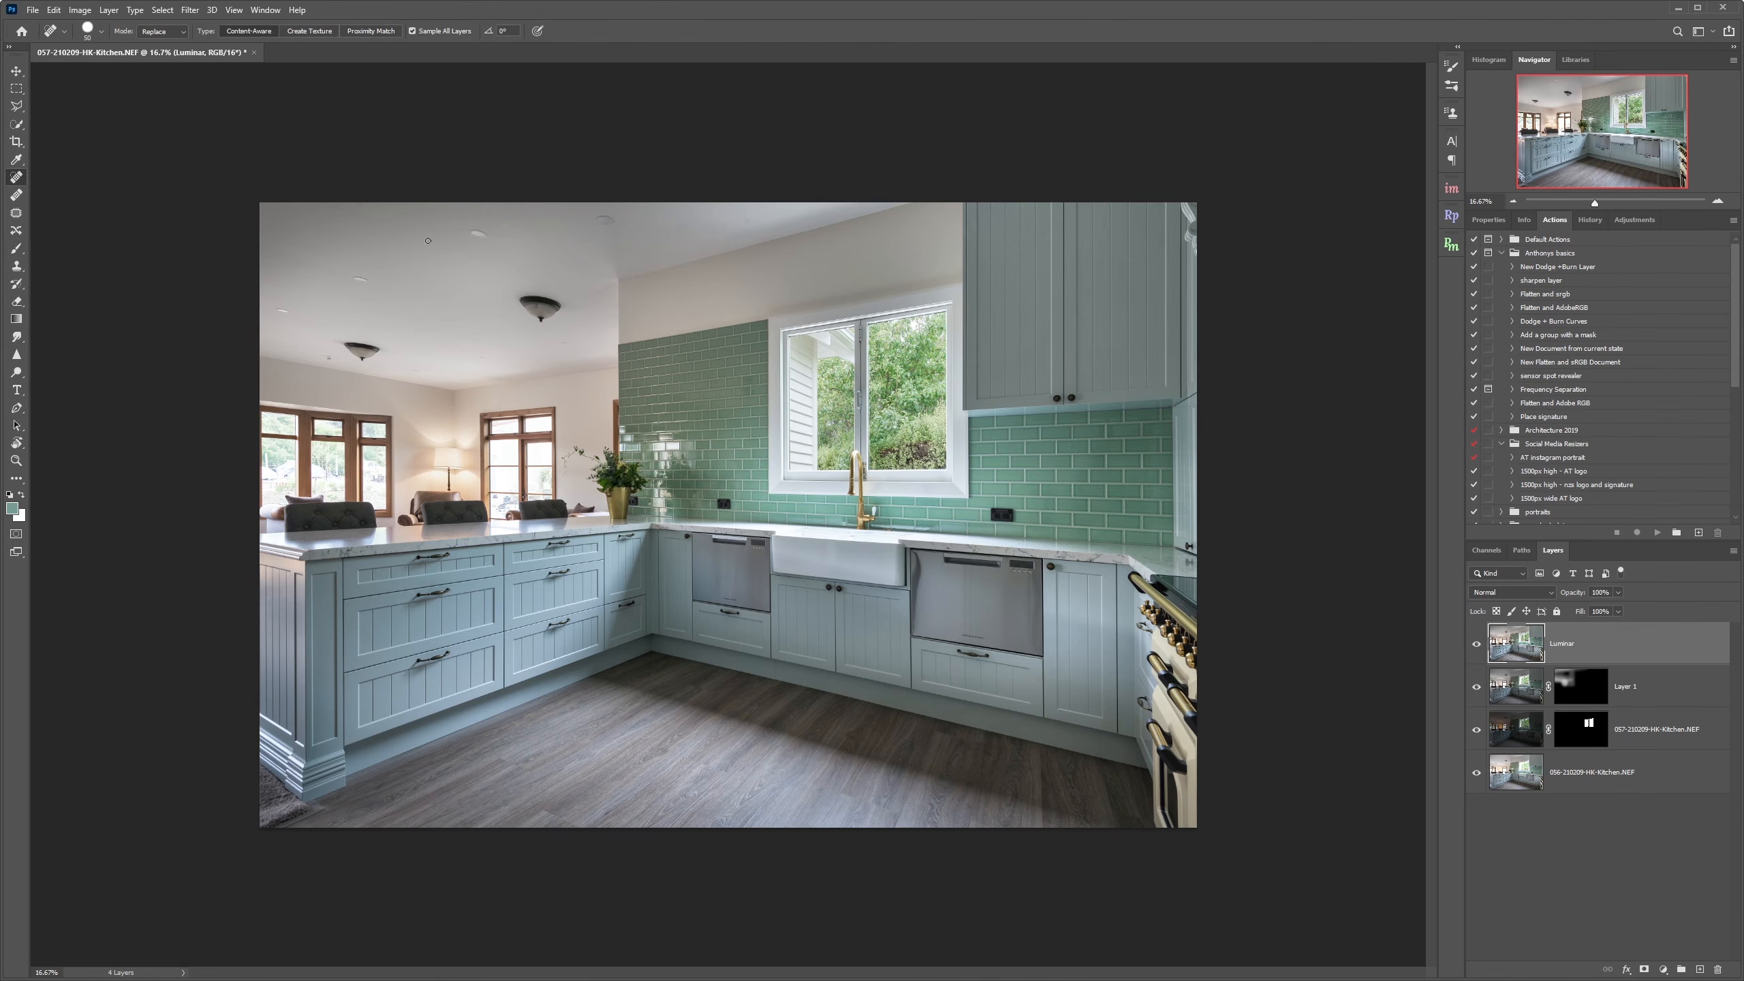
pyautogui.press(']')
pyautogui.press(']')
pyautogui.press(']')
pyautogui.press(']')
pyautogui.press(']')
pyautogui.press(']')
pyautogui.moveTo(471, 230); pyautogui.dragTo(489, 237)
pyautogui.press(']')
pyautogui.moveTo(596, 223); pyautogui.dragTo(612, 220)
pyautogui.click(728, 223)
pyautogui.moveTo(683, 226); pyautogui.dragTo(693, 227)
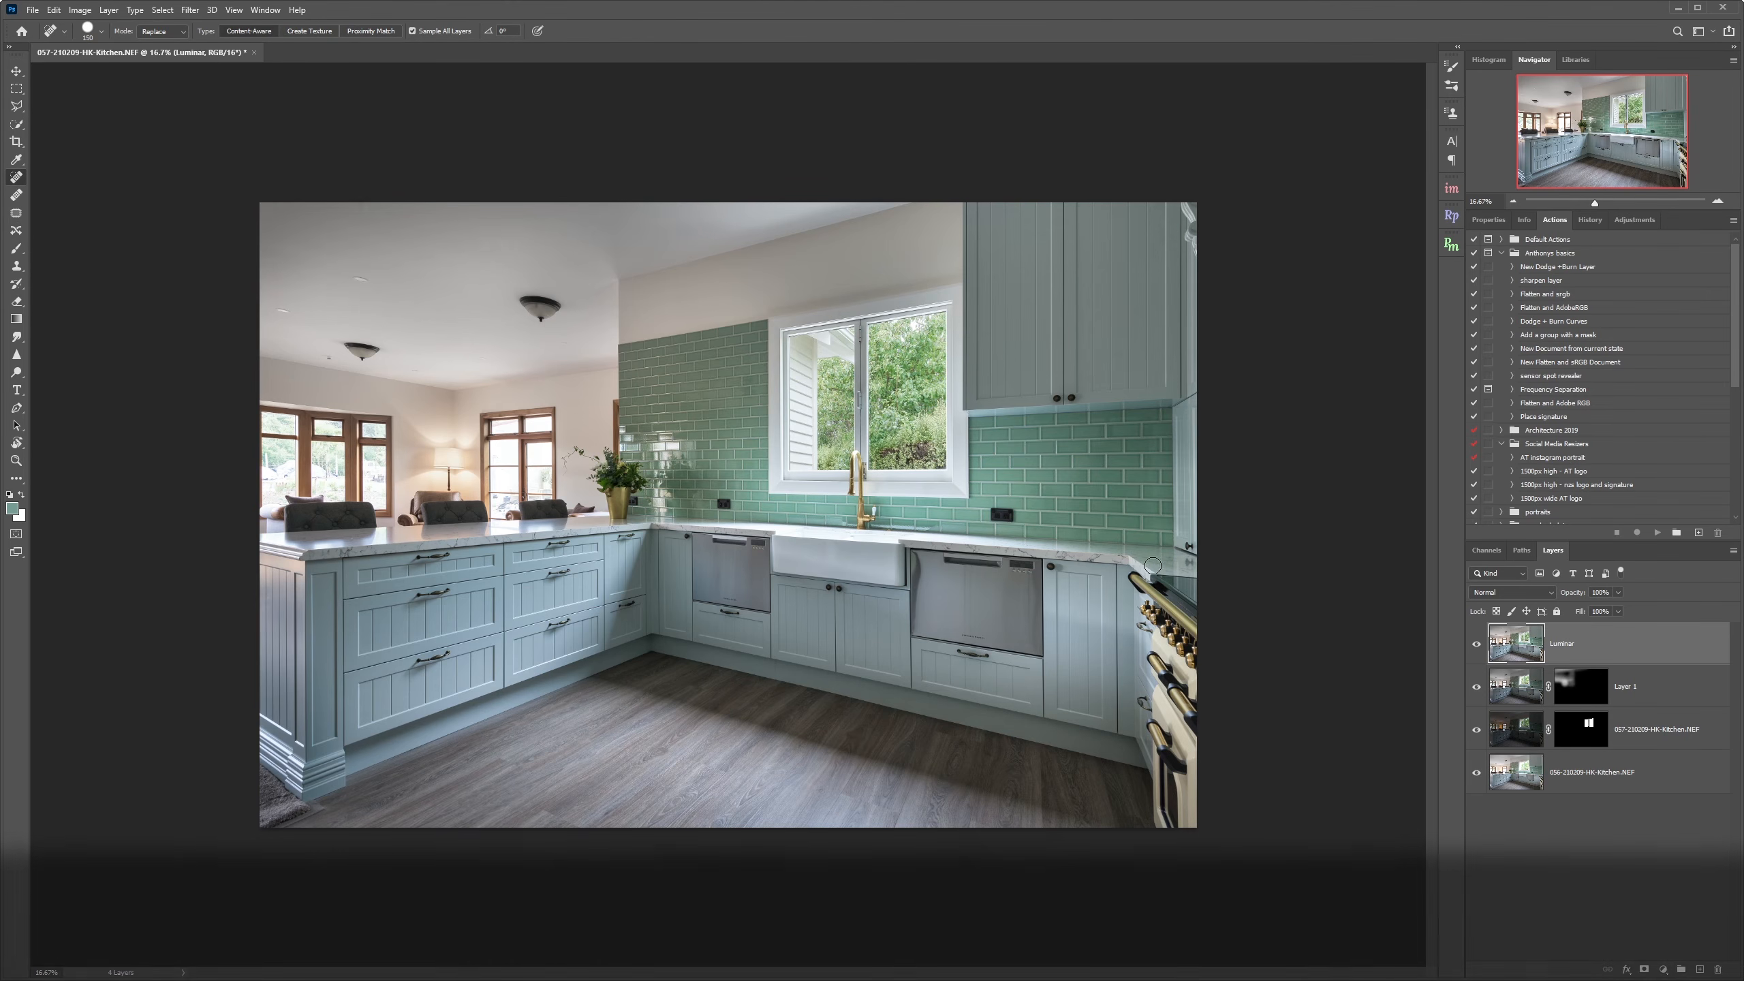
pyautogui.click(327, 358)
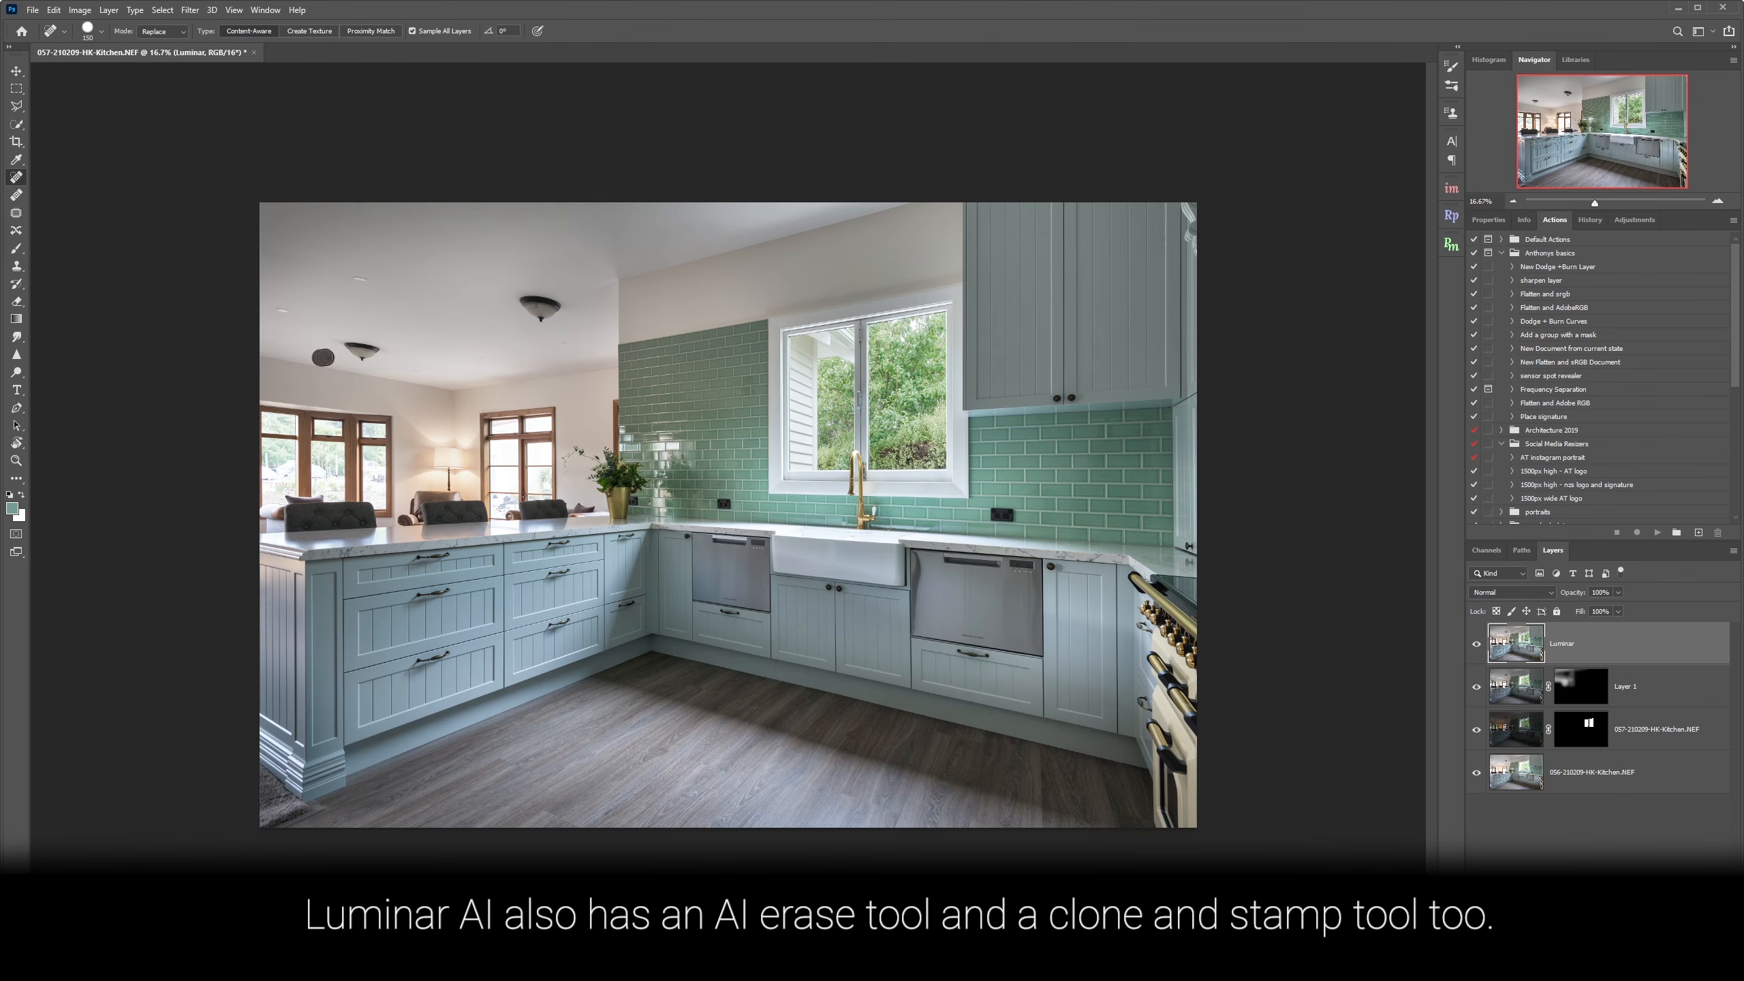